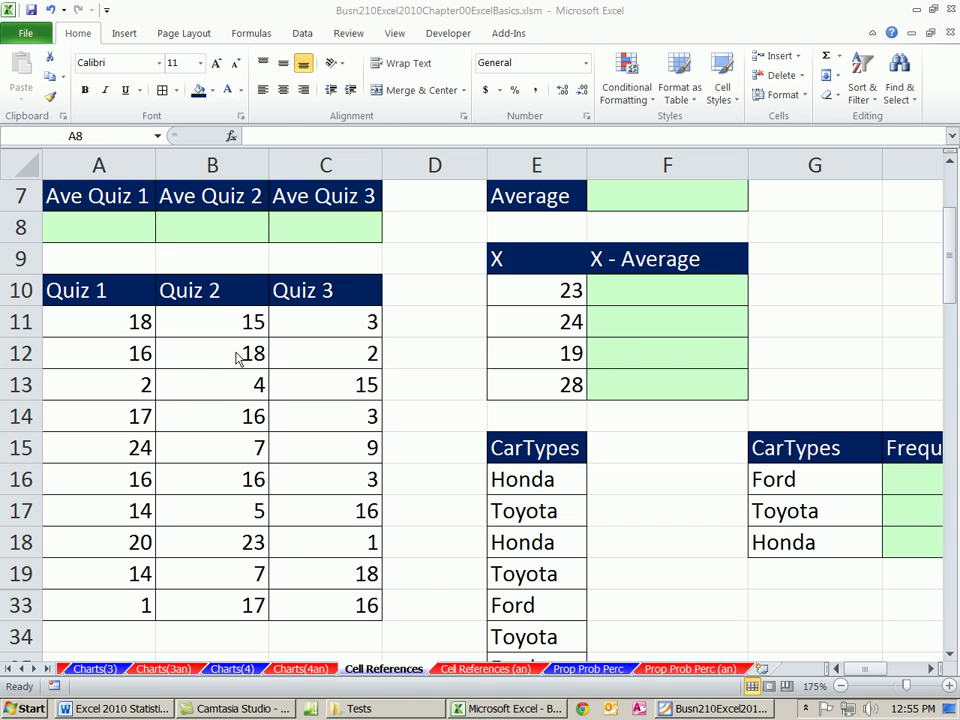
- Calculate the Quiz 1 average in cell A8 with the formula =AVERAGE(A11:A33)
left_click(392, 26)
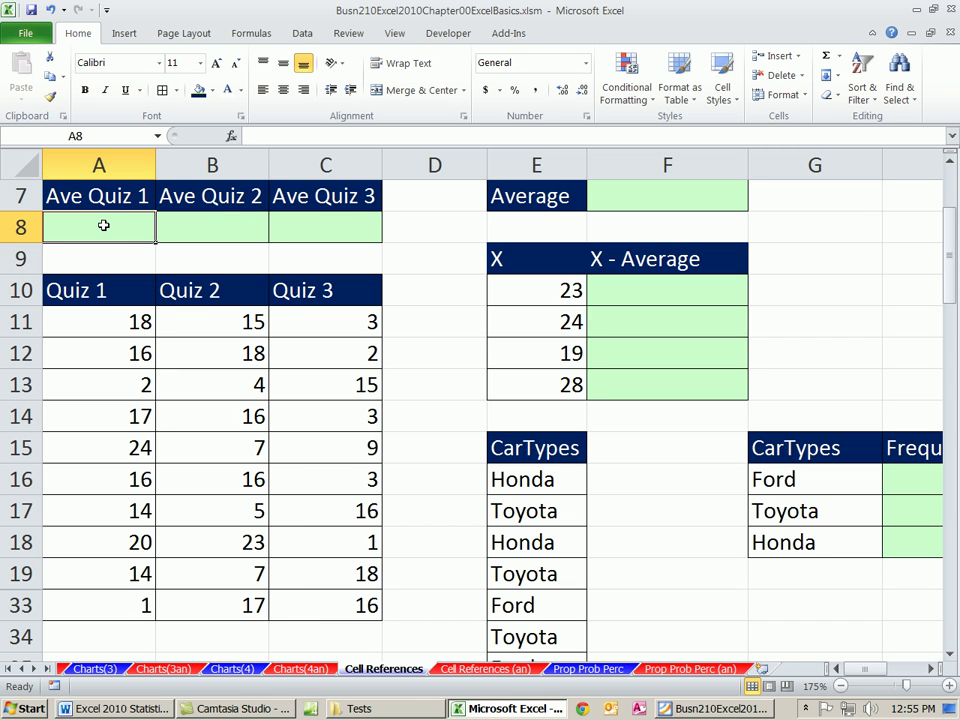
left_click_drag(118, 328, 131, 596)
left_click(111, 603)
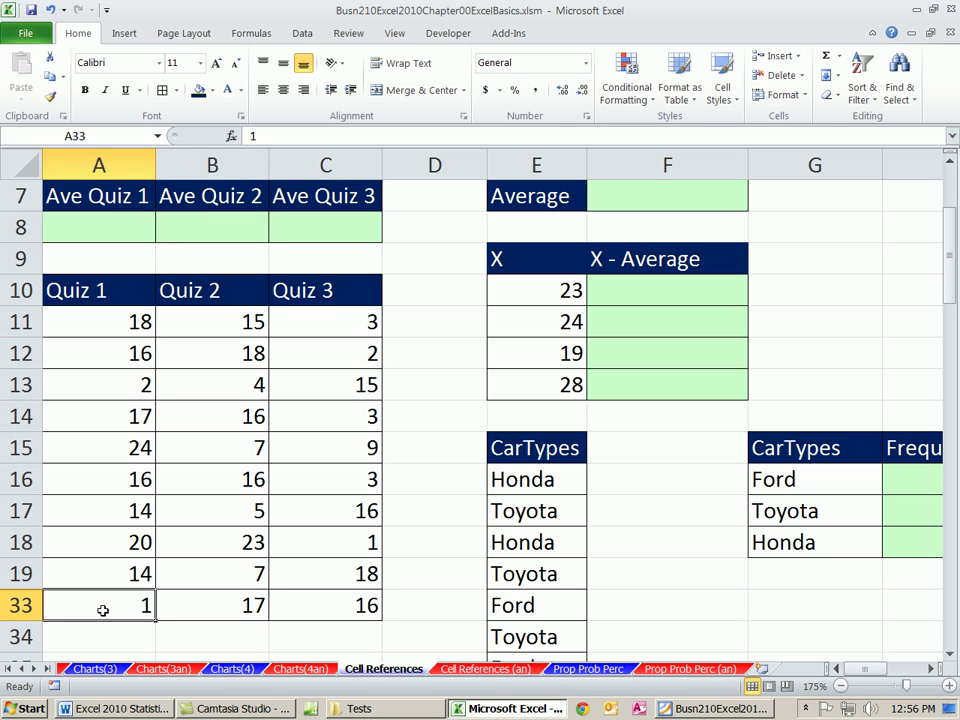
left_click(98, 224)
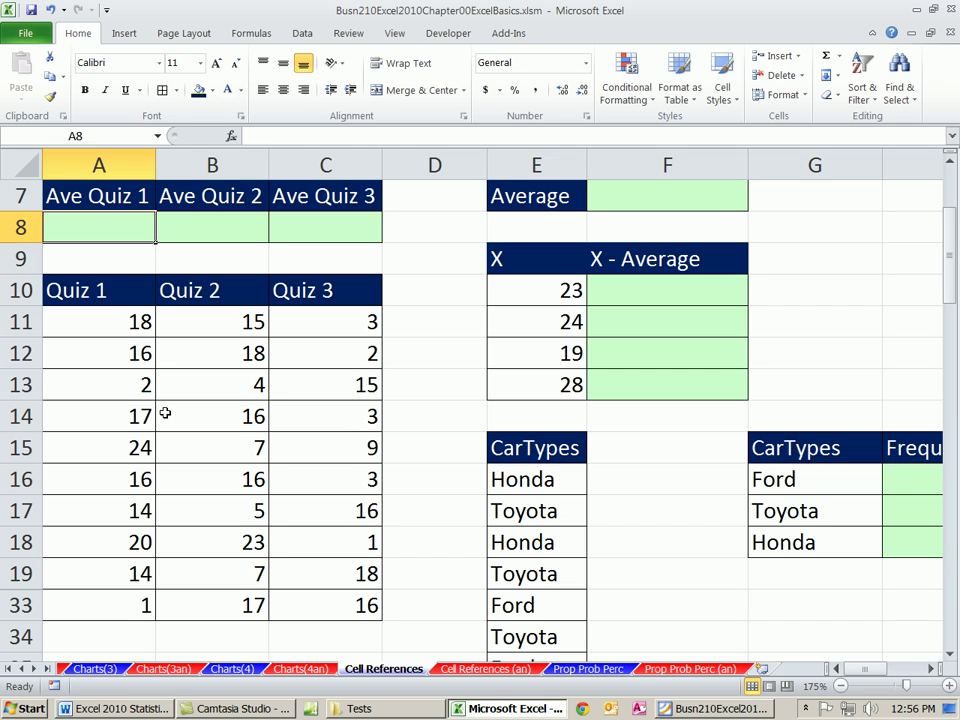
type("=")
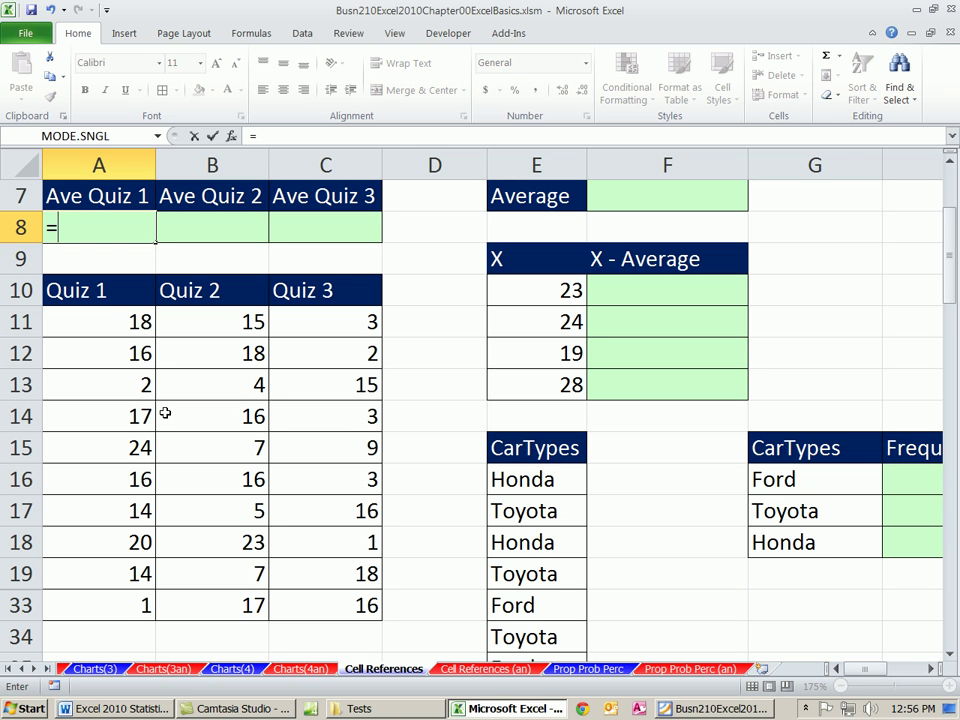
type("av")
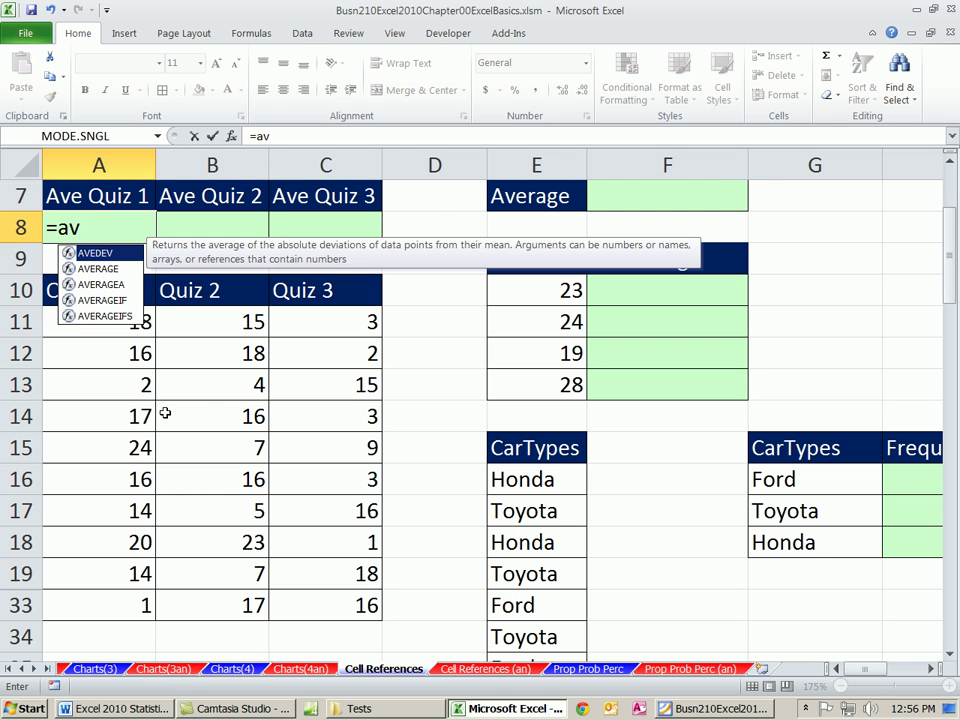
type("er")
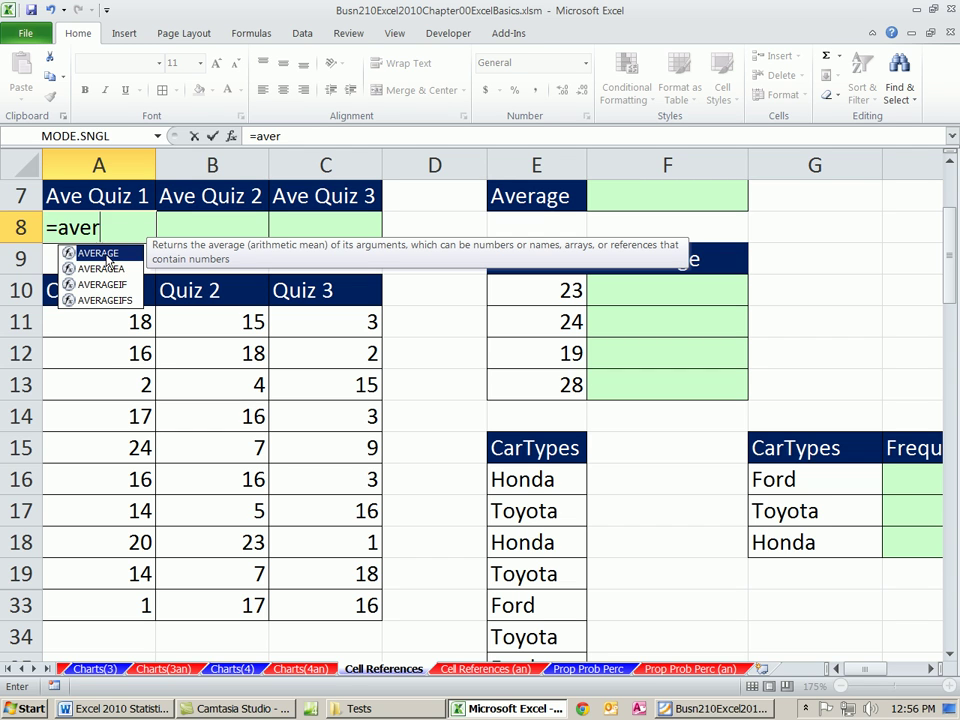
double_click(107, 257)
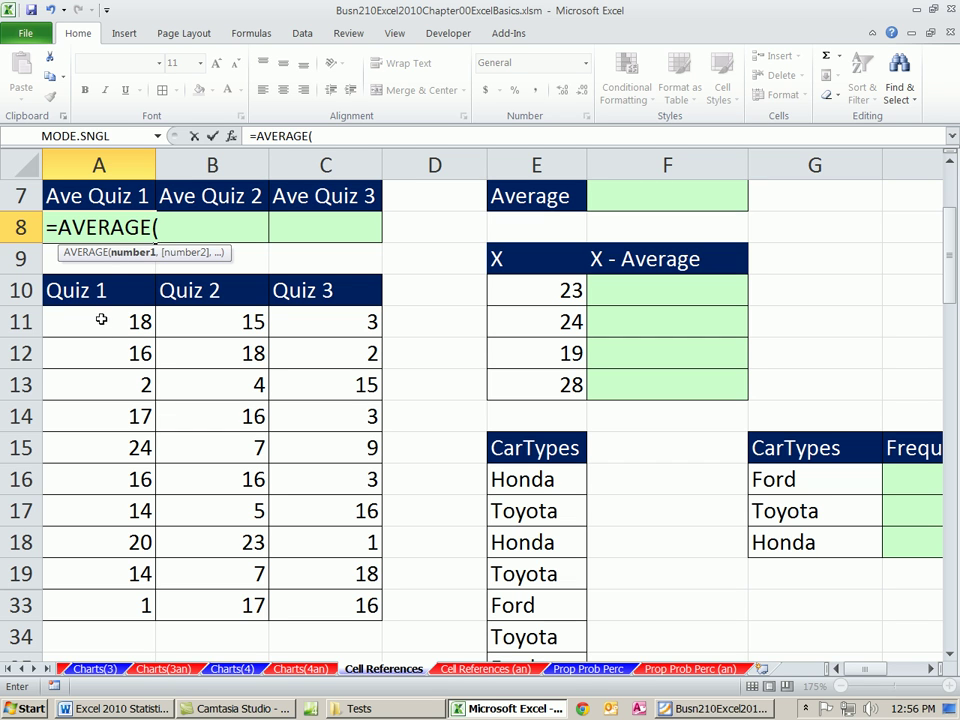
left_click_drag(96, 328, 144, 606)
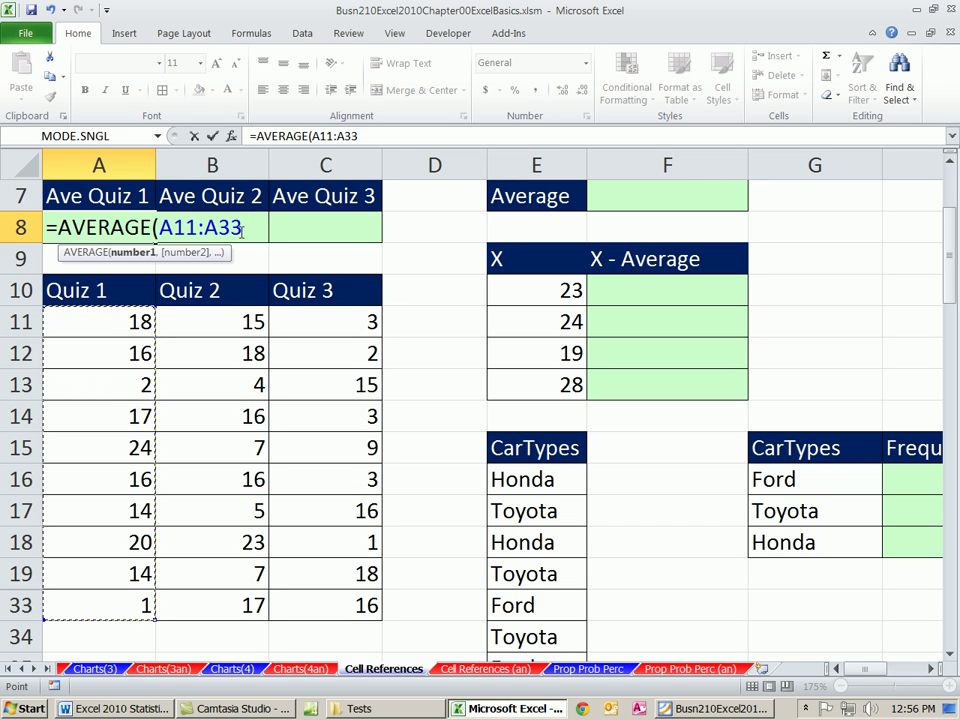
key("ctrl+Return")
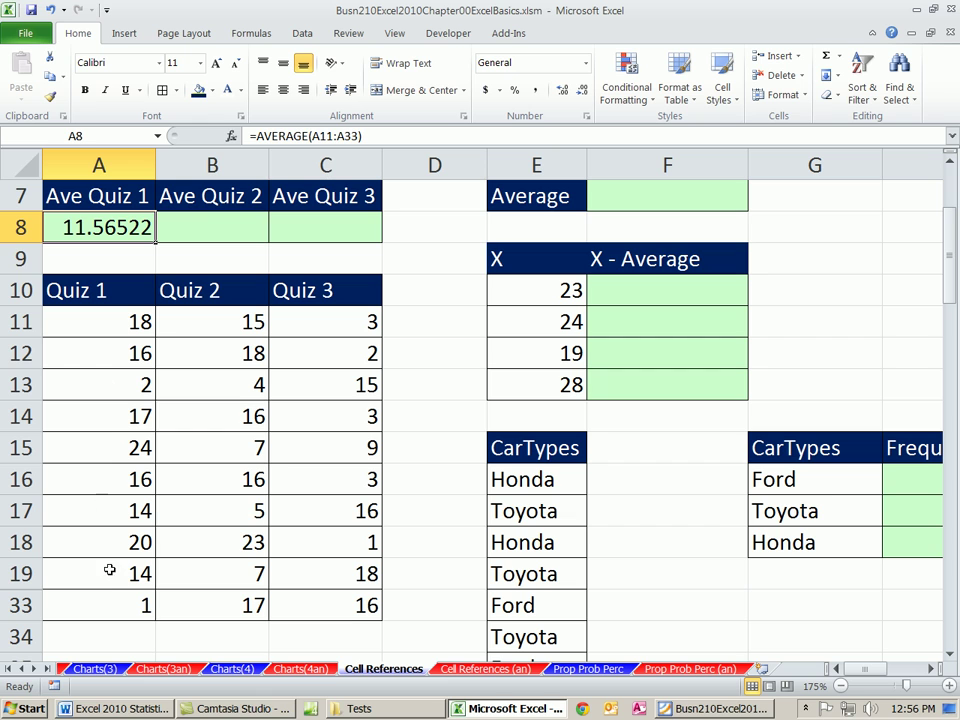
- Change the last Quiz 1 score, in cell A33, to 21
left_click(119, 606)
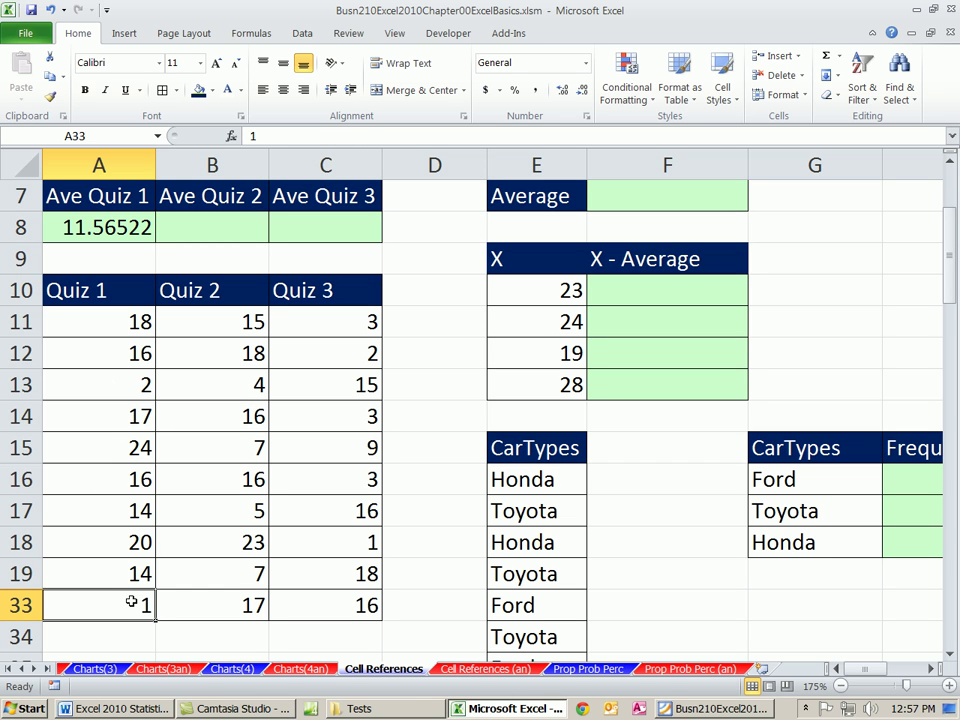
type("21")
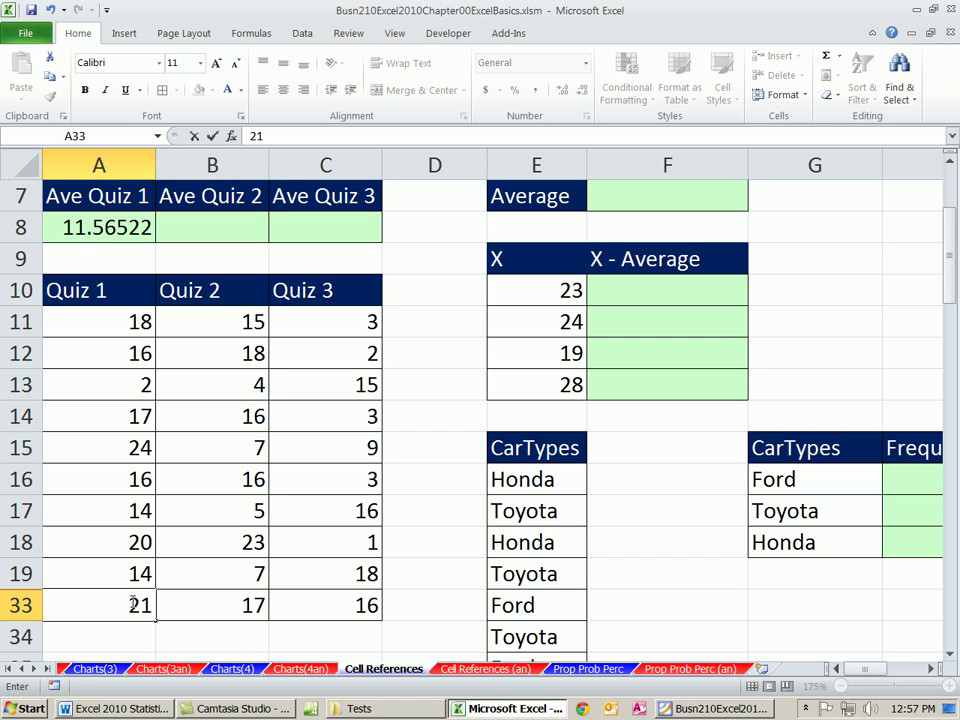
key("ctrl+Return")
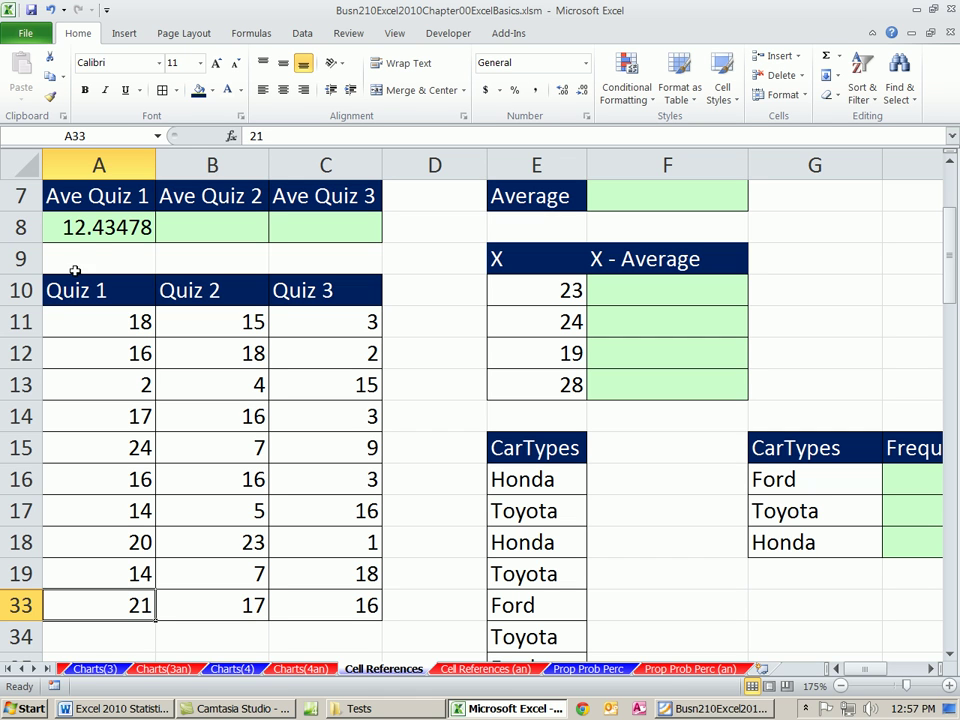
- Review the average formula in A8 and copy it across to B8:C8 for Quiz 2 and Quiz 3
double_click(123, 228)
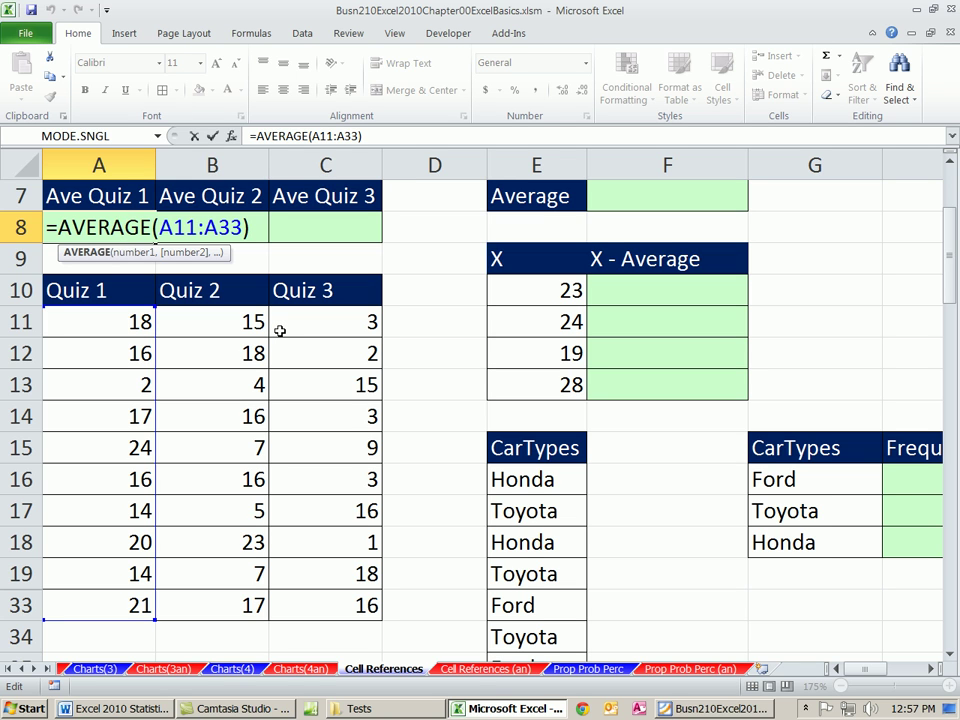
key("ctrl+Return")
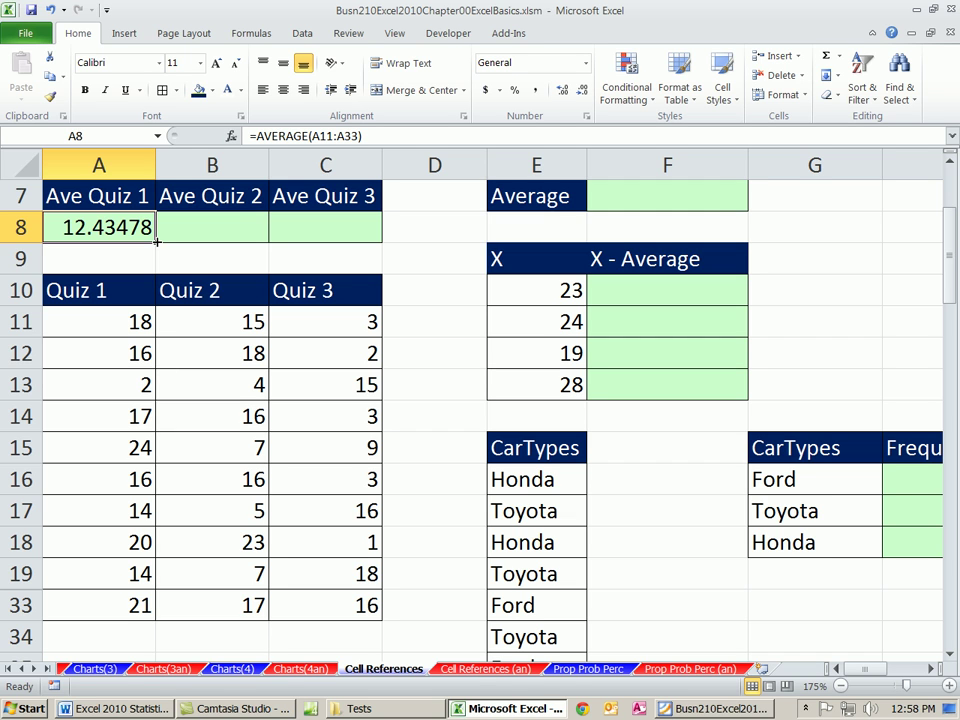
left_click_drag(156, 241, 156, 241)
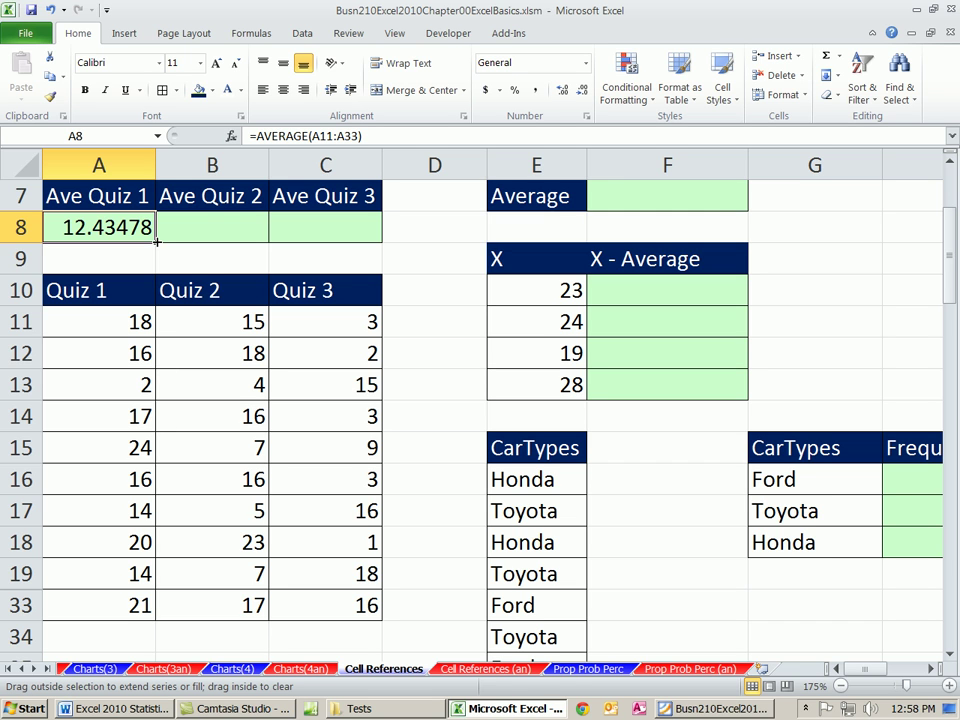
left_click_drag(156, 241, 378, 241)
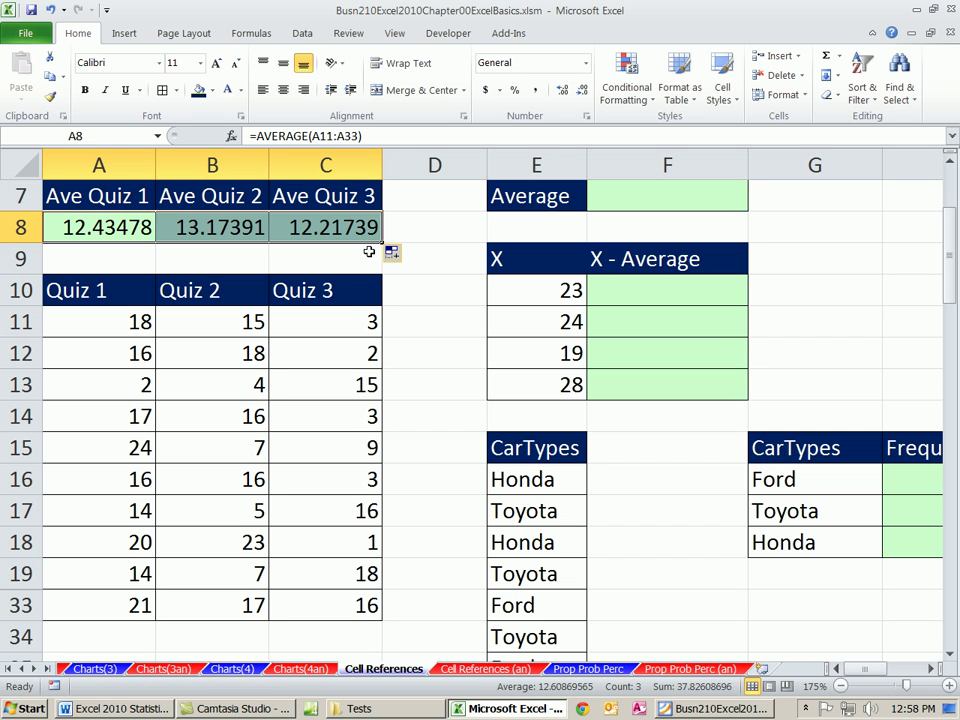
- Examine the cell ranges referenced by the quiz average formulas in A8, B8 and C8
double_click(252, 234)
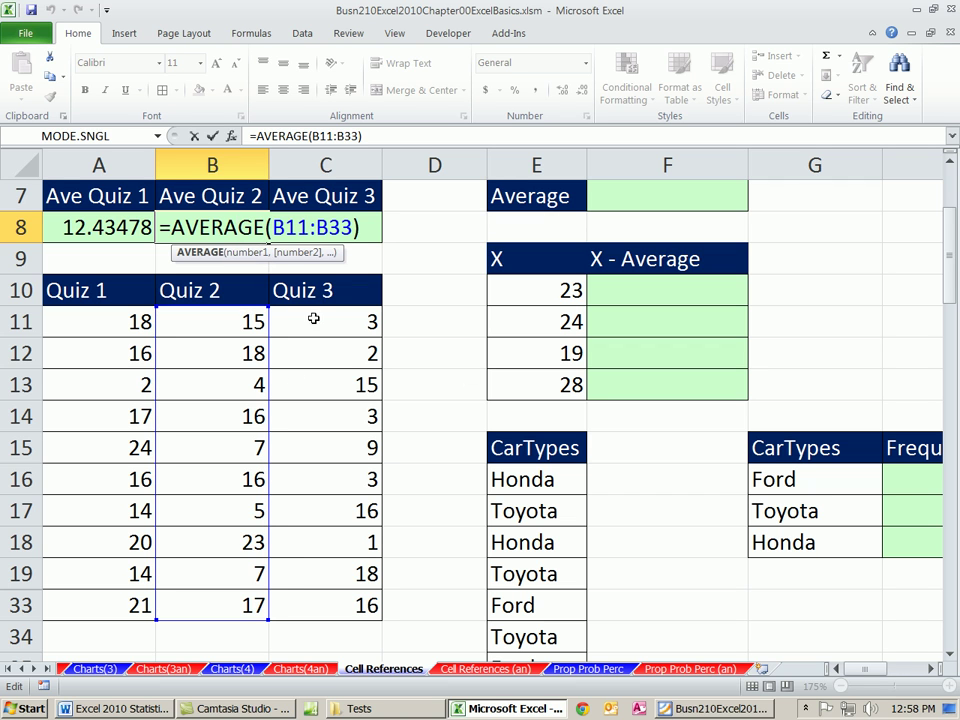
key("Escape")
left_click(336, 233)
double_click(334, 235)
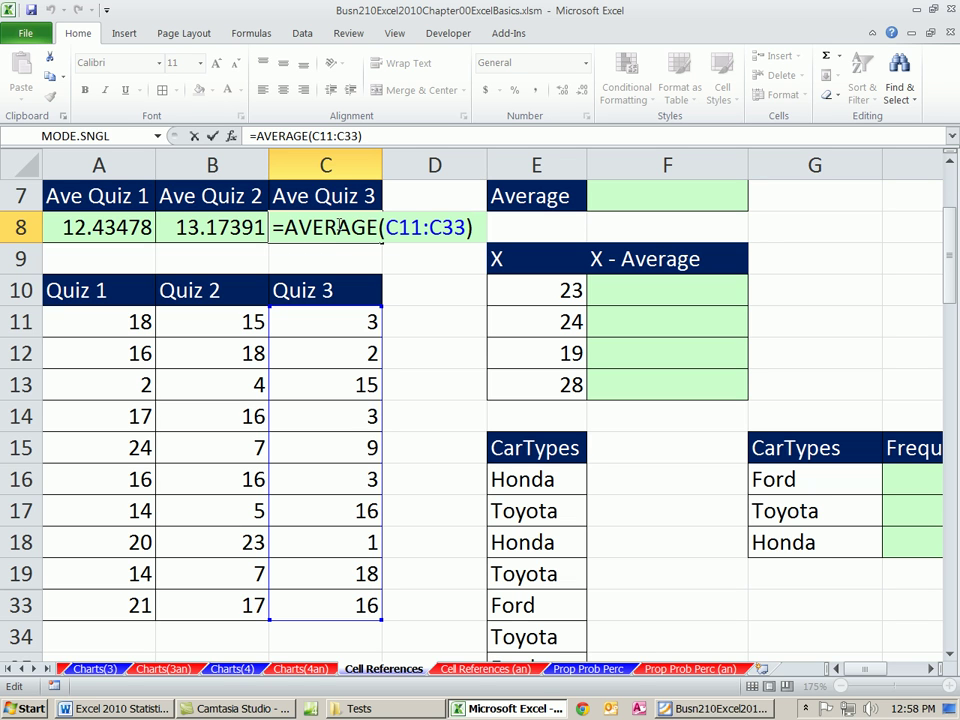
key("ctrl+Return")
double_click(95, 228)
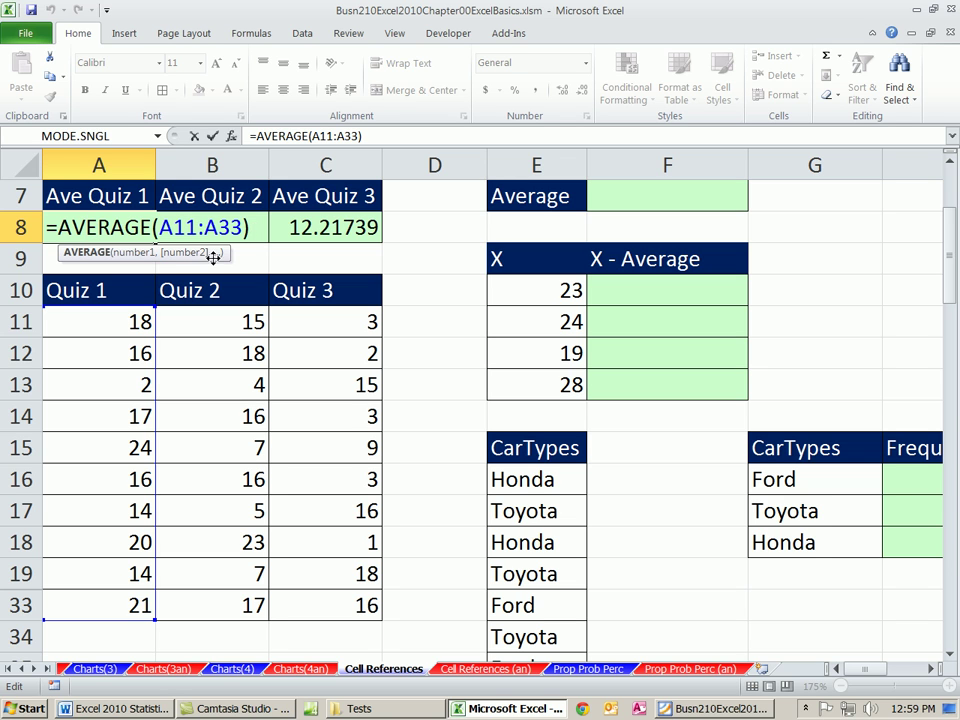
left_click(84, 228)
key("ctrl+Return")
left_click(201, 228)
key("F2")
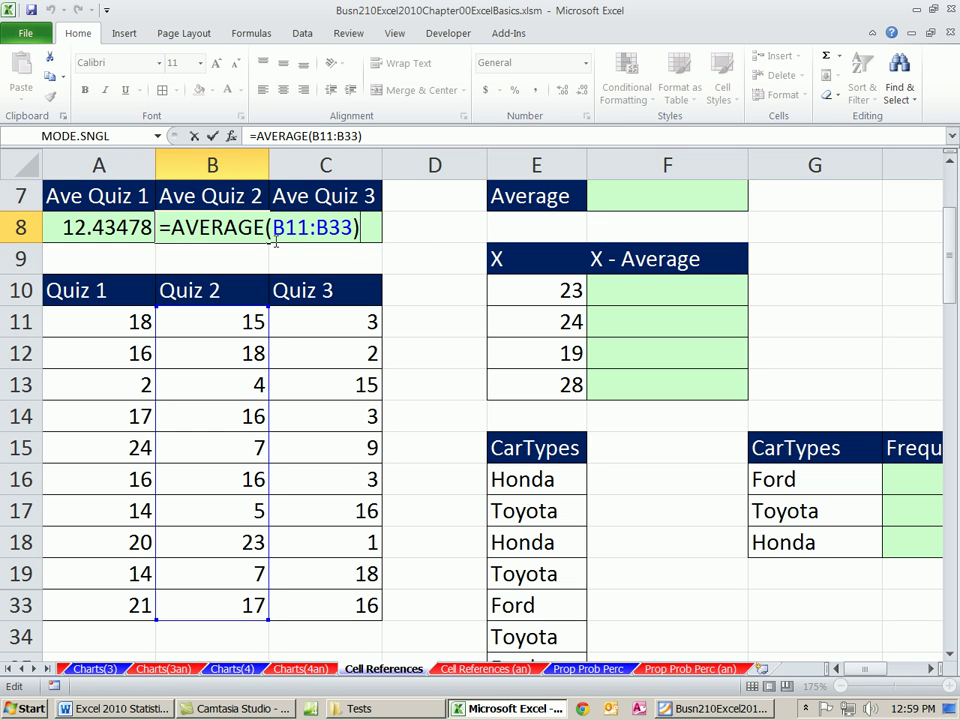
key("ctrl+Return")
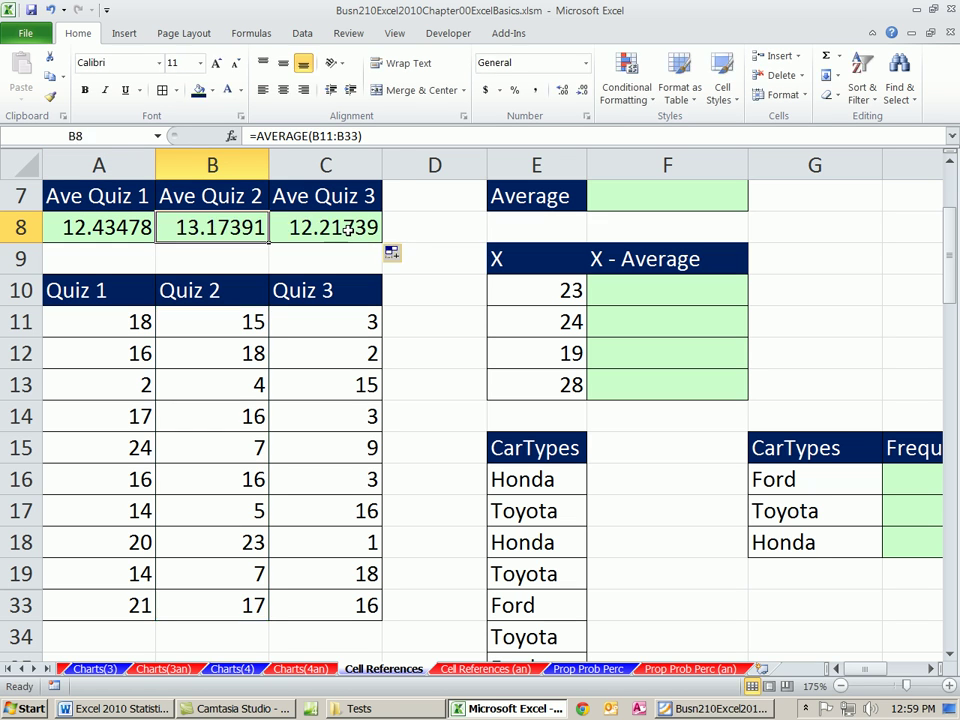
left_click(372, 237)
key("F2")
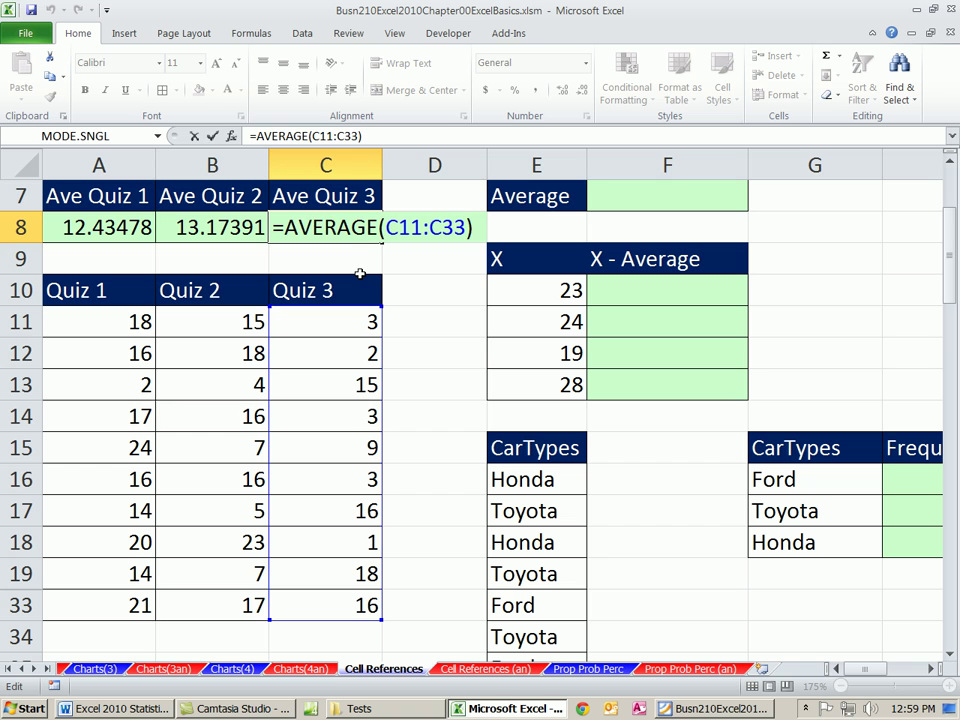
key("ctrl+Return")
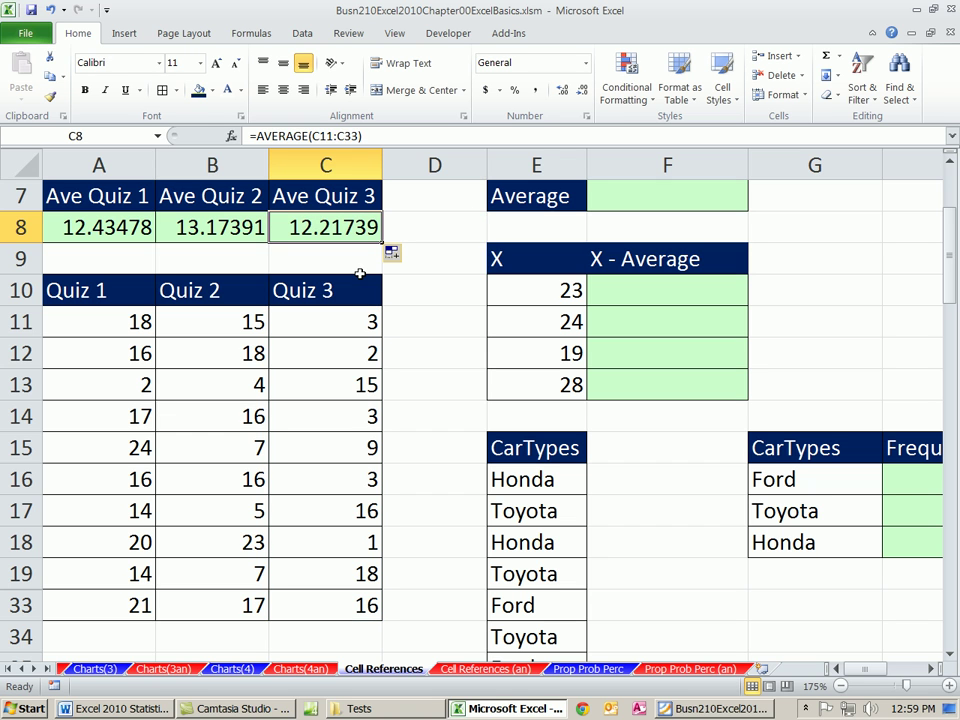
- Calculate the average of the X values in cell F7 with =AVERAGE(E10:E13)
left_click(933, 668)
left_click(933, 668)
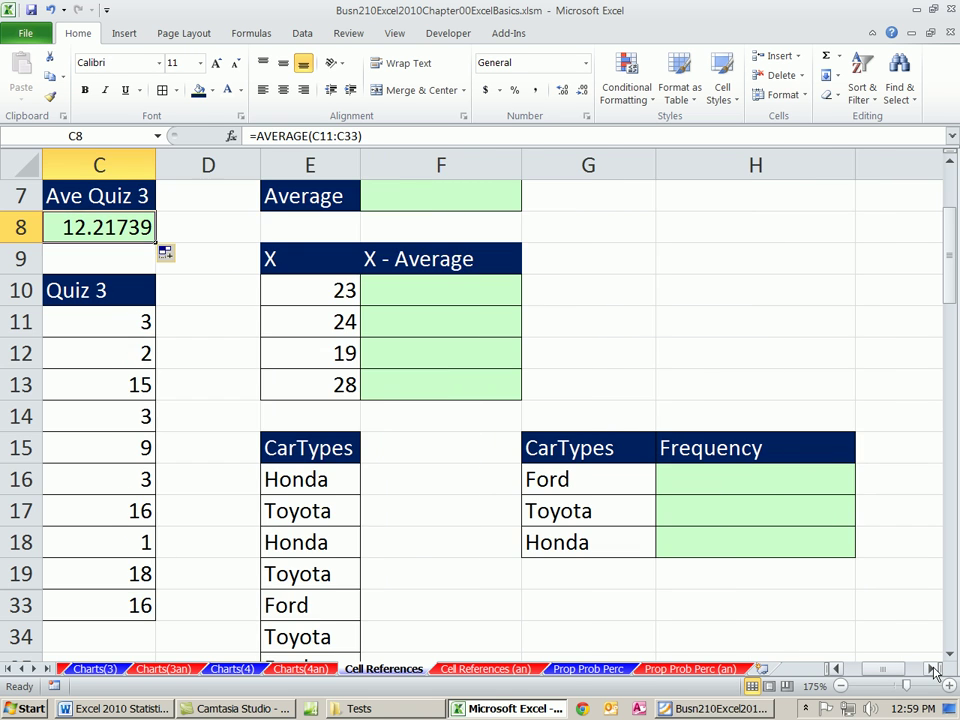
left_click(933, 668)
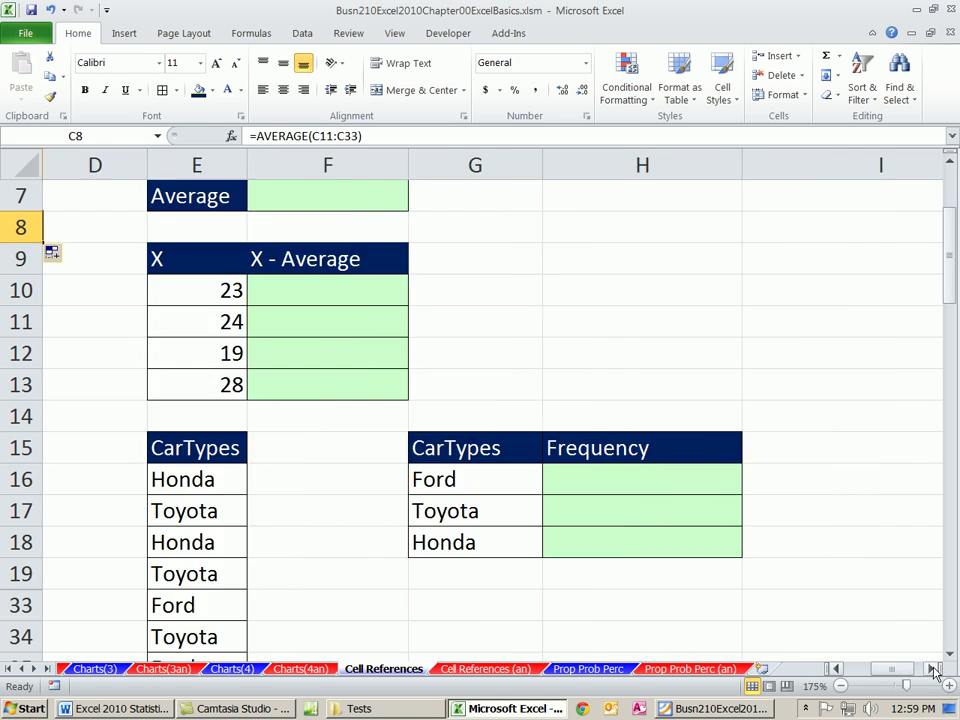
left_click(312, 196)
type("=ave")
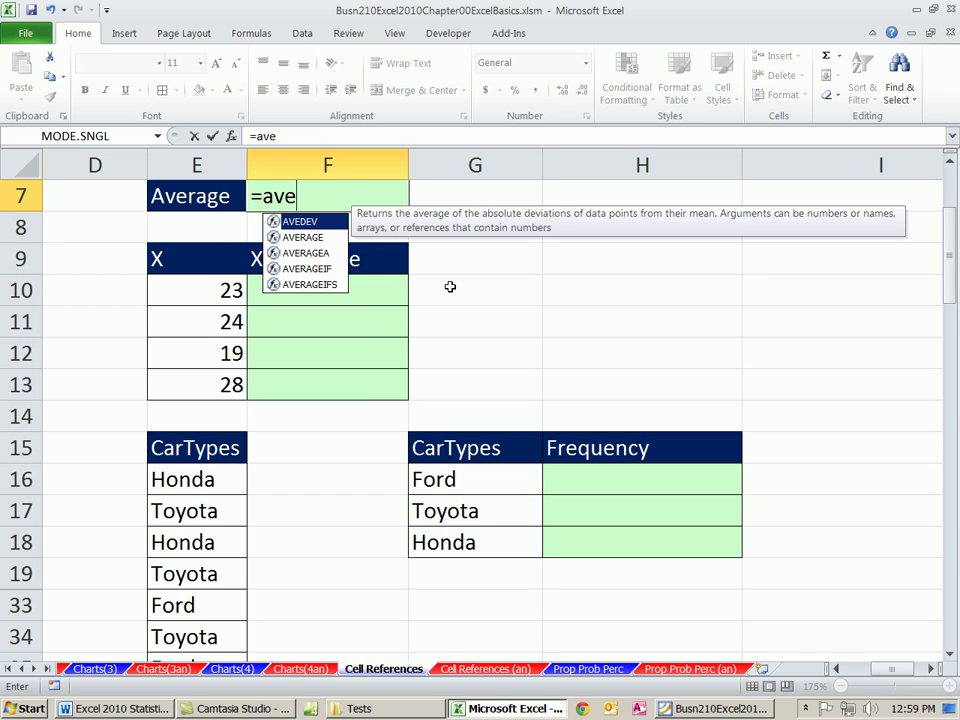
key("Down")
key("Tab")
left_click_drag(199, 288, 208, 375)
key("Return")
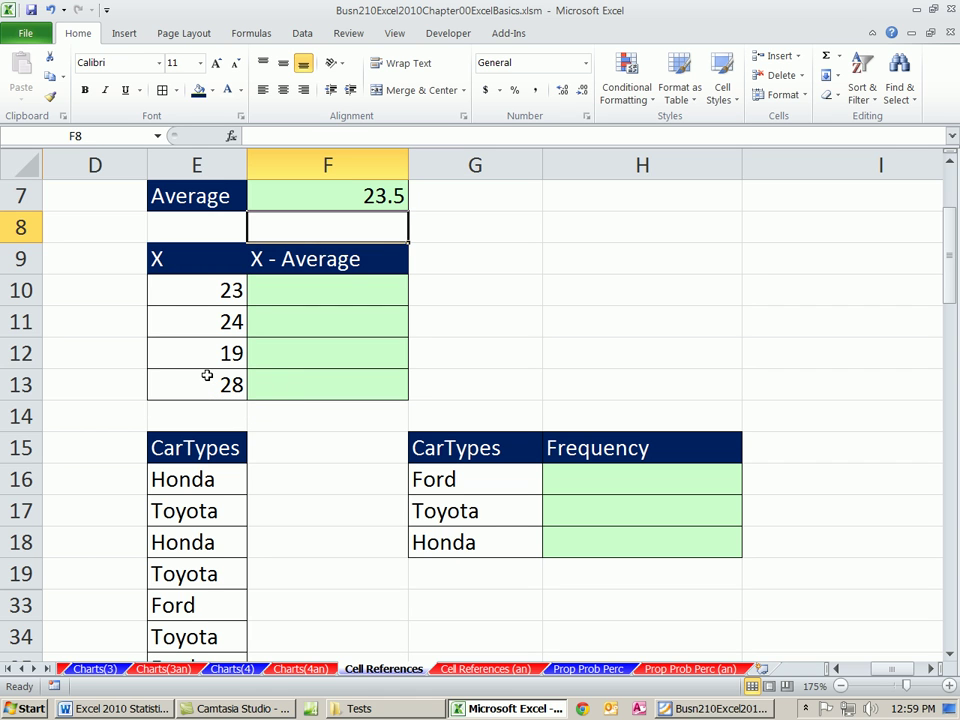
- Enter the formula =E10-F7 in cell F10 to subtract the average from the first X value
key("Down")
key("Down")
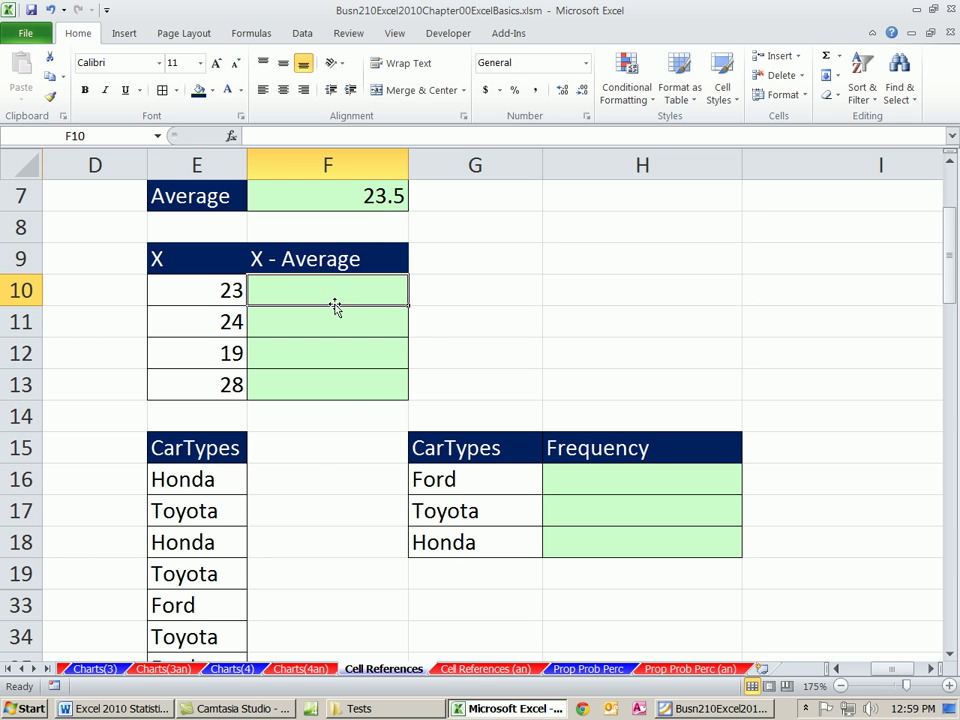
type("=")
left_click(165, 289)
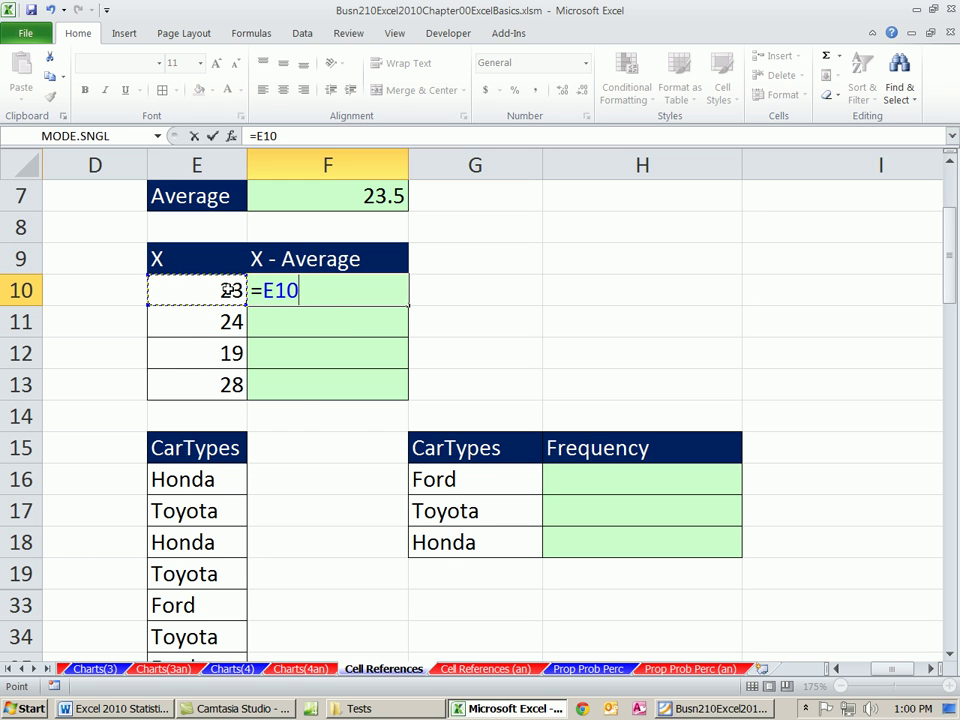
type("-")
left_click(328, 193)
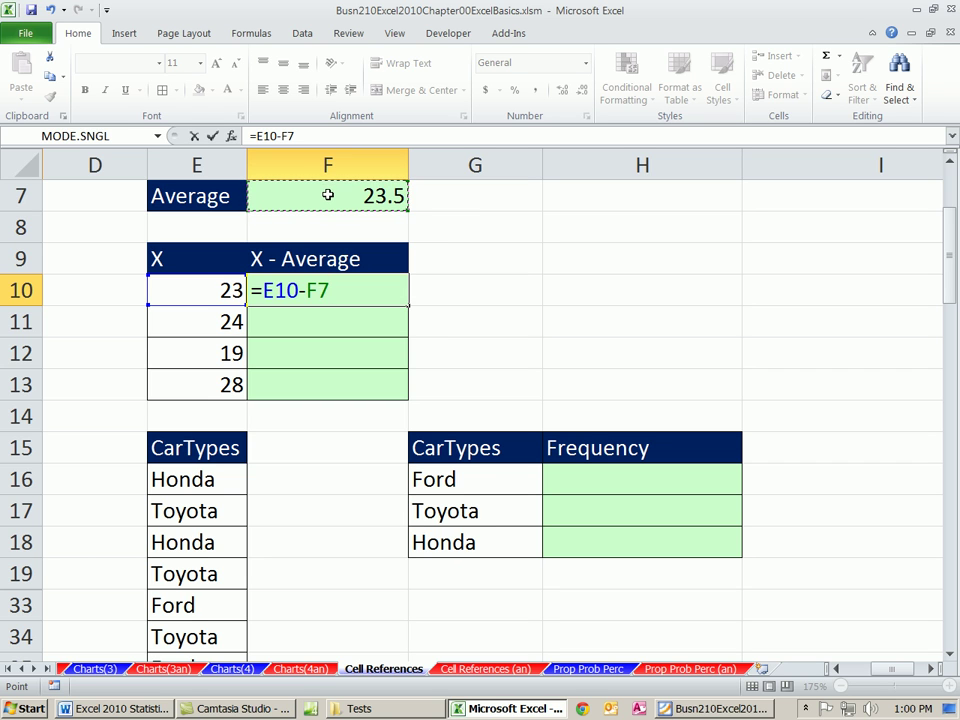
key("Return")
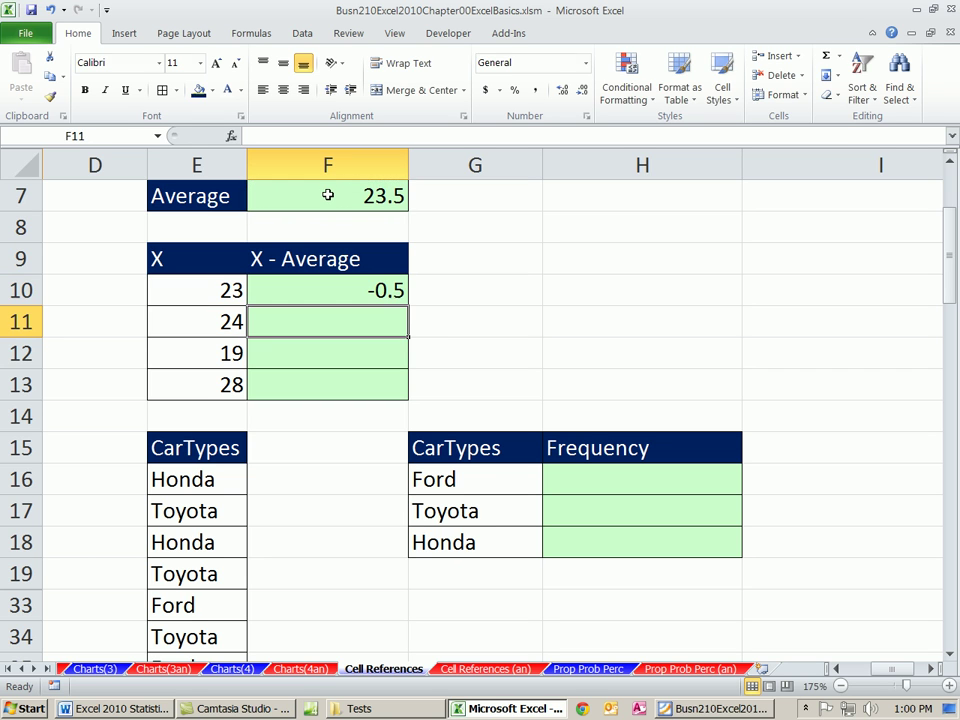
- Enter the formula =E11-F7 in cell F11 to subtract the average from the second X value
type("=")
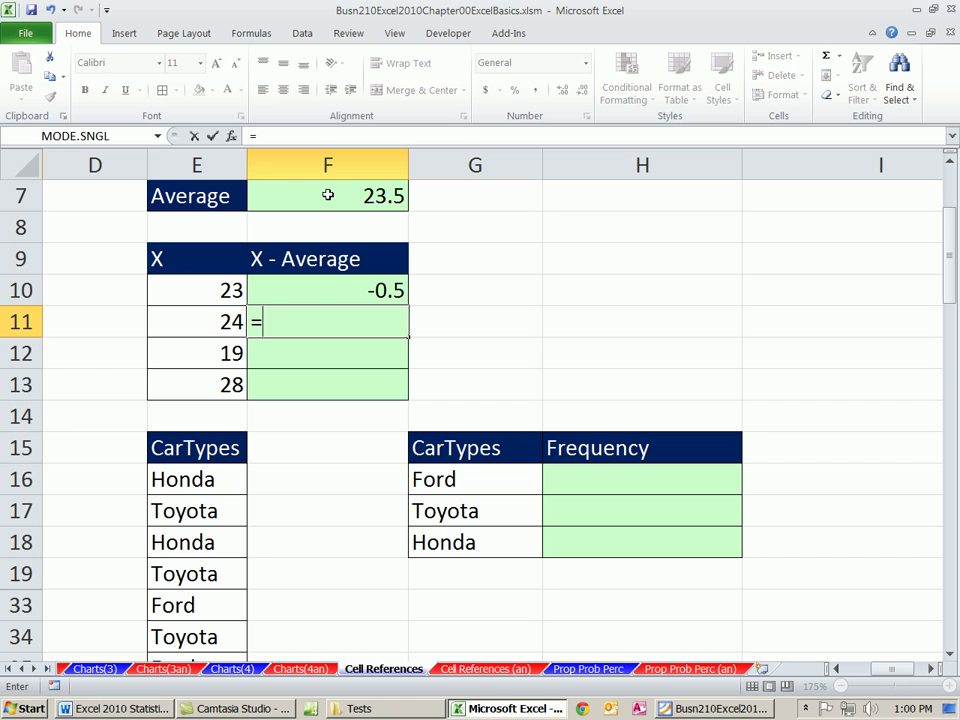
left_click(213, 321)
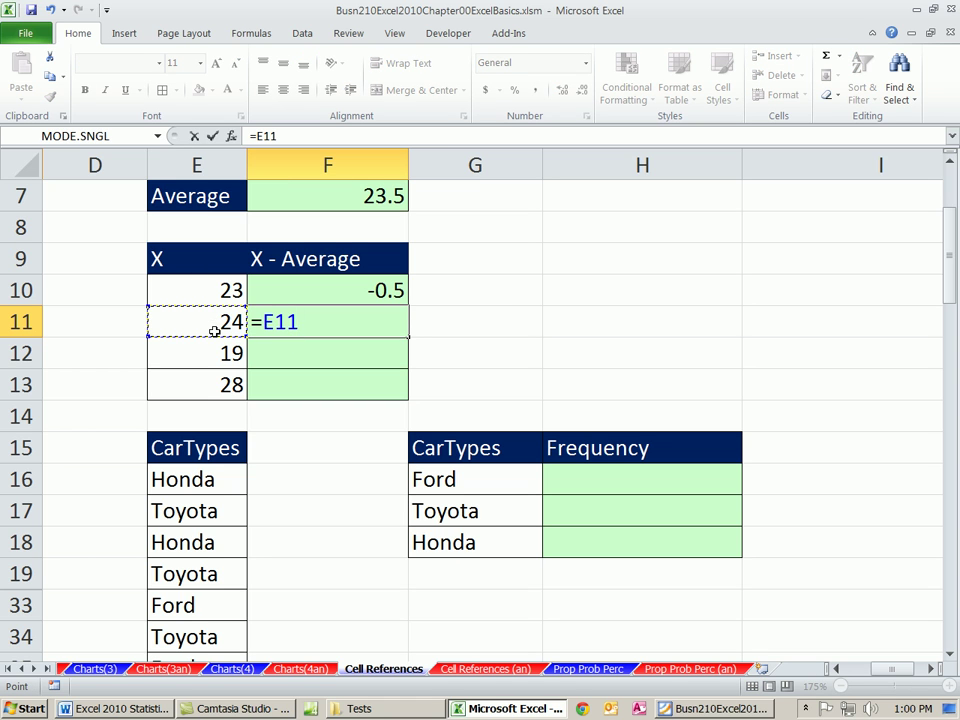
type("-")
left_click(345, 206)
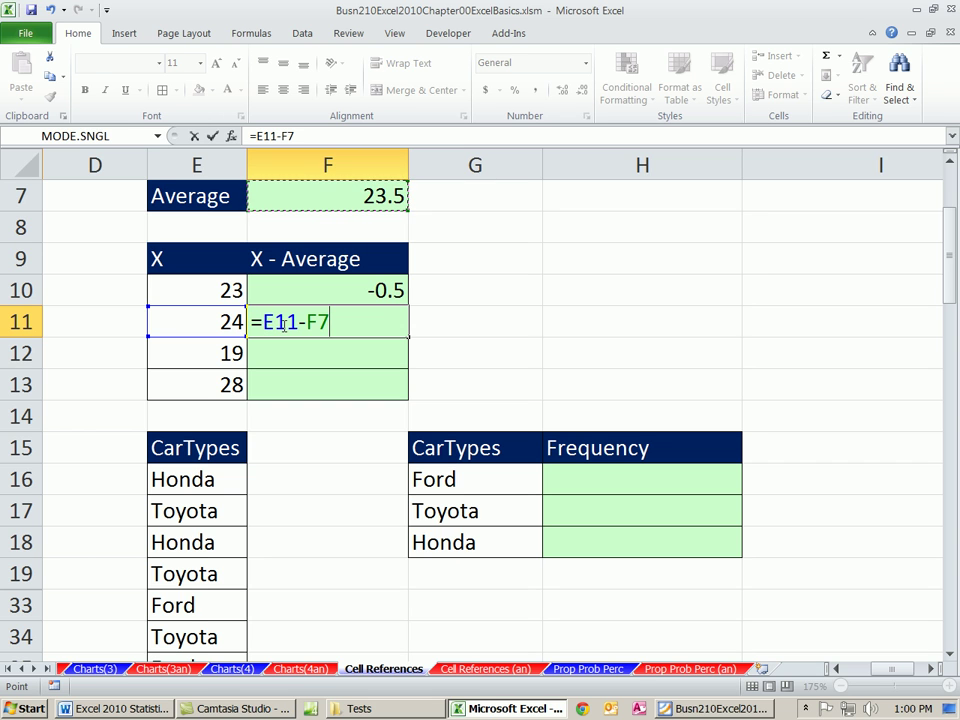
key("Return")
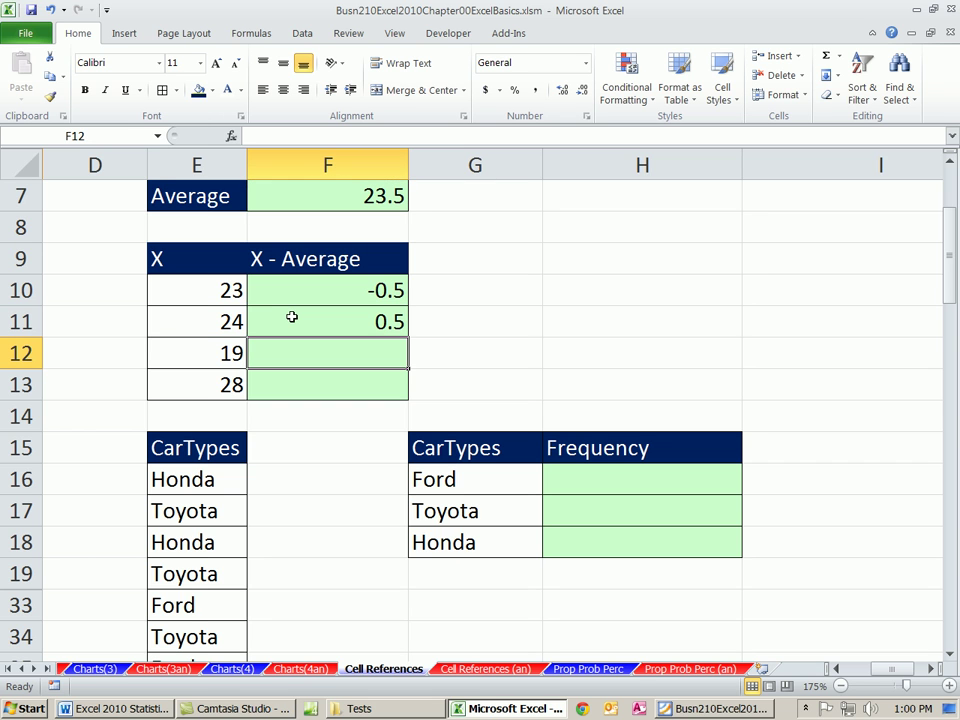
- Enter the formula =E12-F7 in cell F12 to subtract the average from the third X value
type("=")
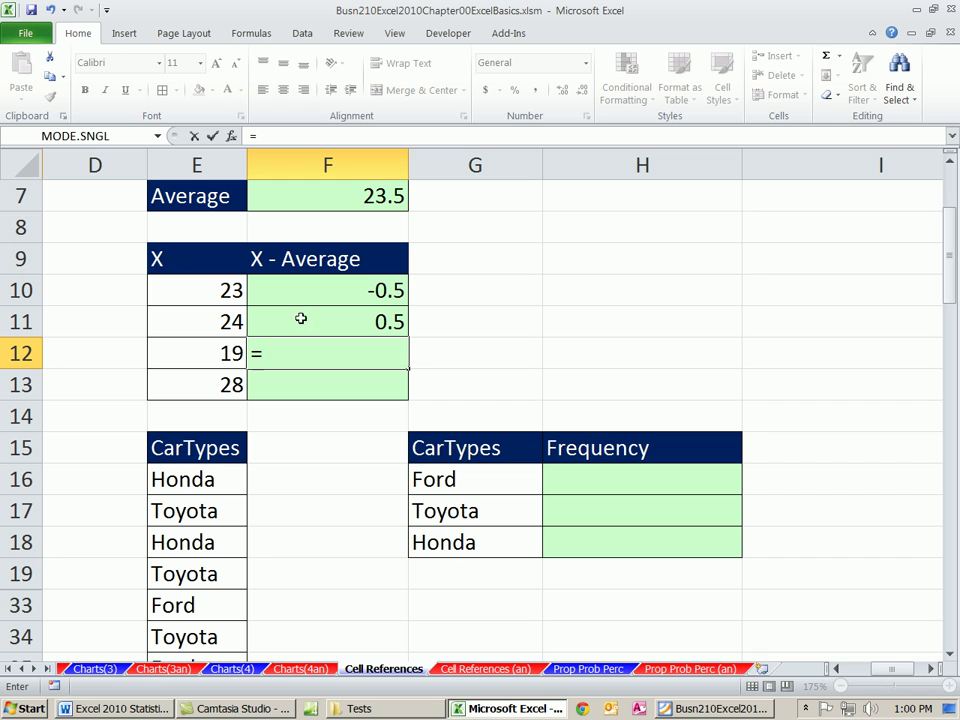
left_click(195, 352)
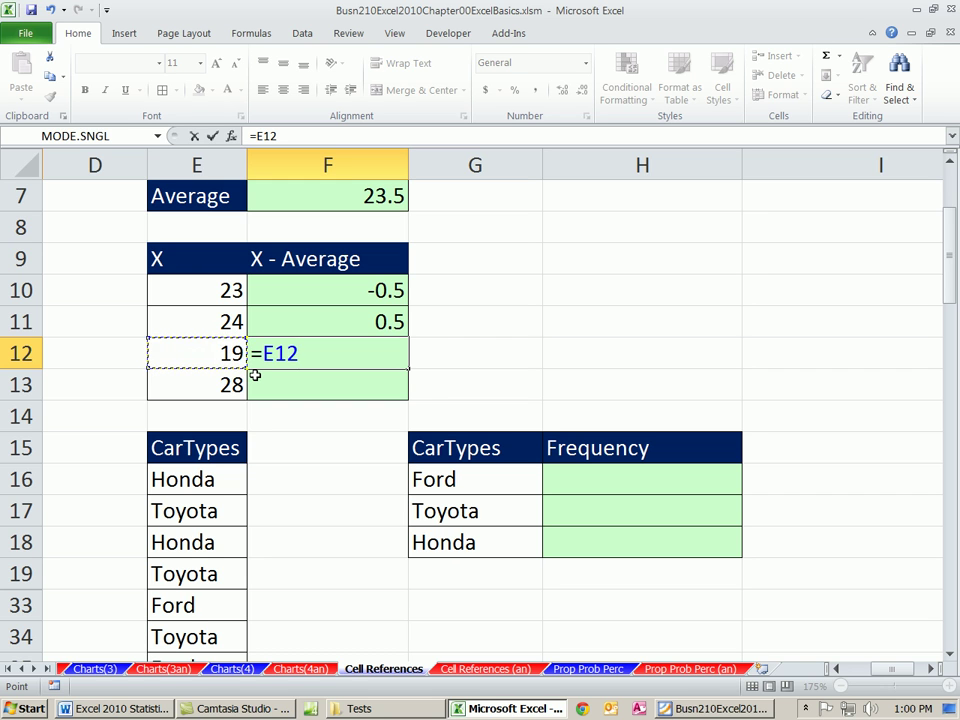
type("-")
left_click(372, 201)
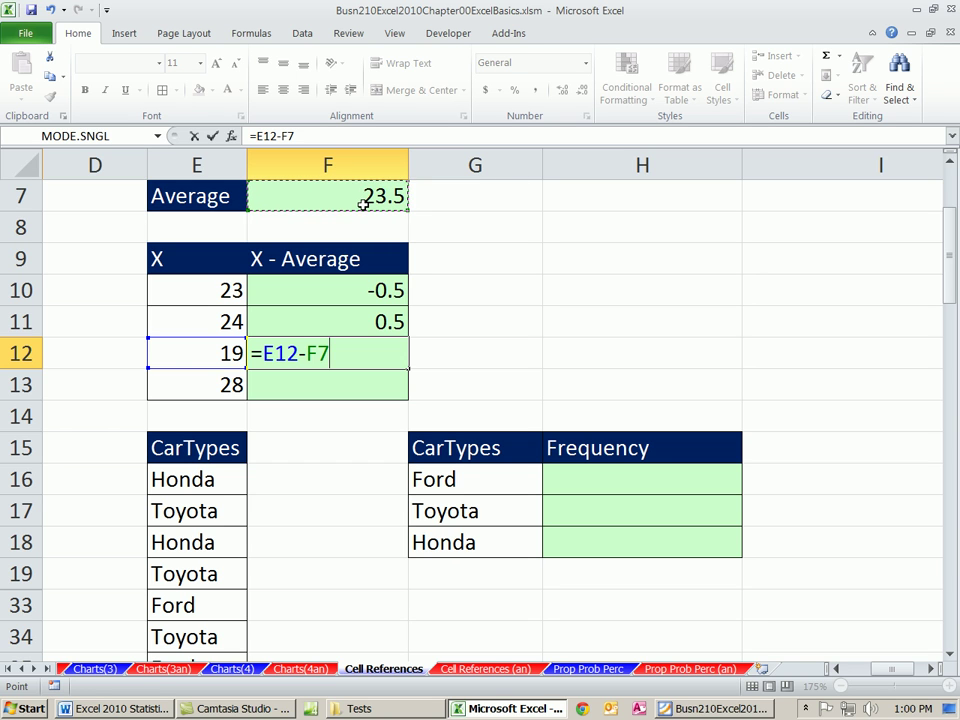
key("Return")
type("=")
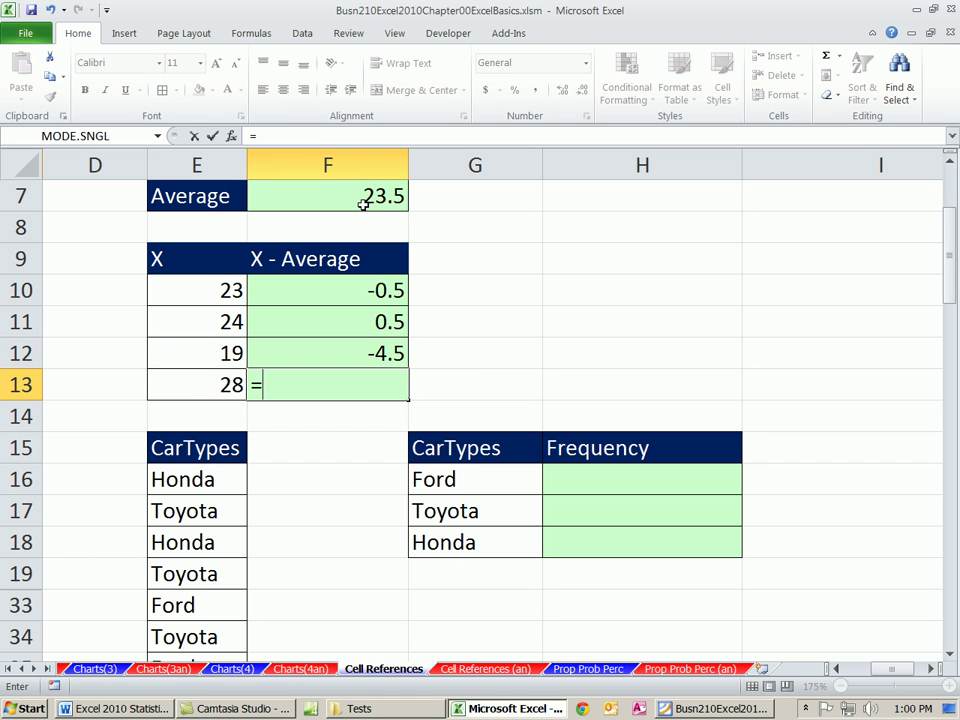
key("Left")
type("*")
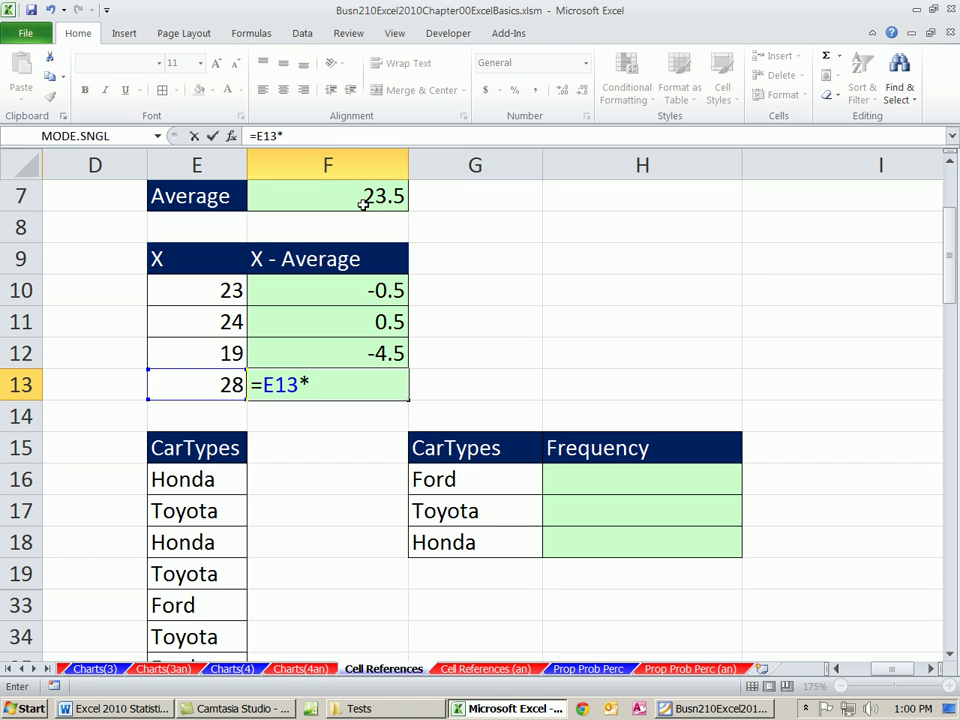
key("BackSpace")
type("-")
left_click(368, 200)
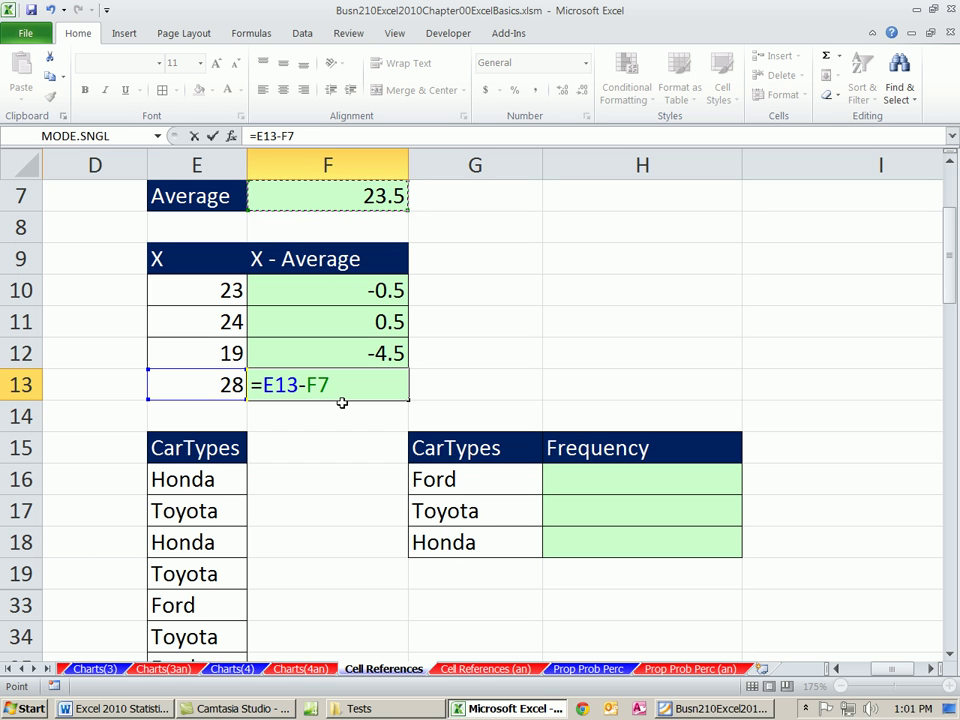
key("Escape")
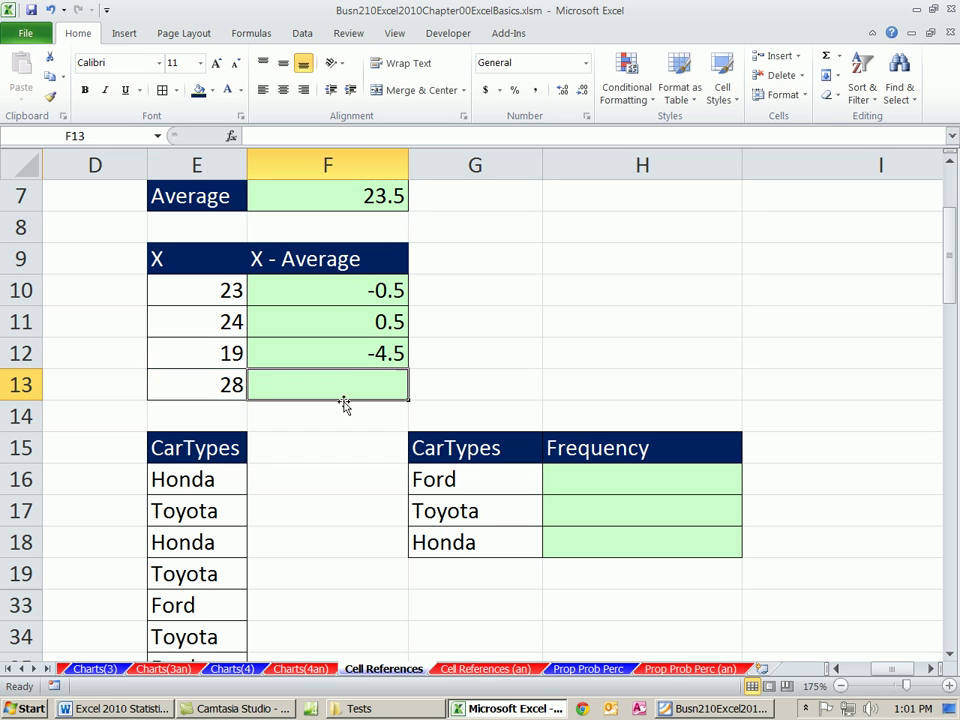
- Clear the X - Average formulas from cells F10 to F13
left_click_drag(368, 320, 369, 376)
key("Delete")
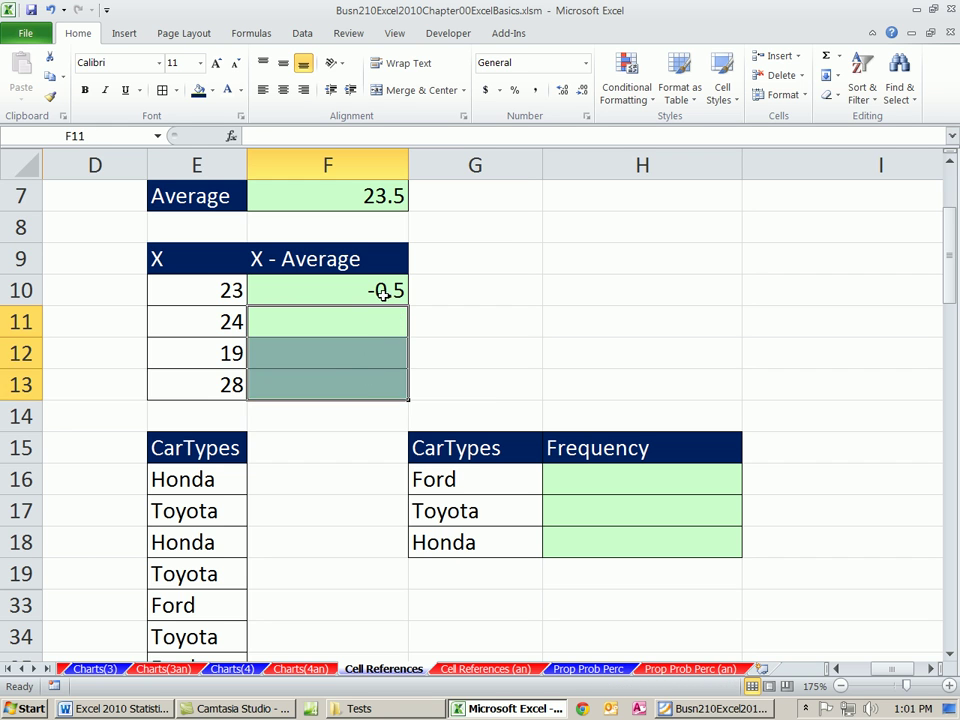
left_click(381, 295)
key("Delete")
- Enter the formula =E10-F7 in cell F10 with both references relative, keeping F10 selected
type("=")
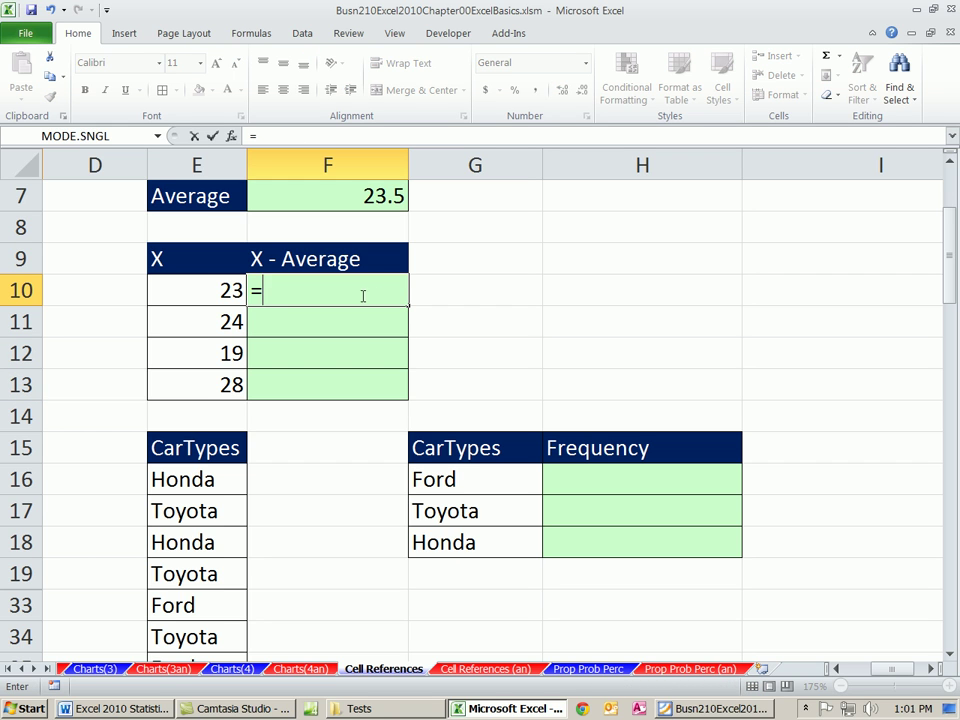
left_click(206, 293)
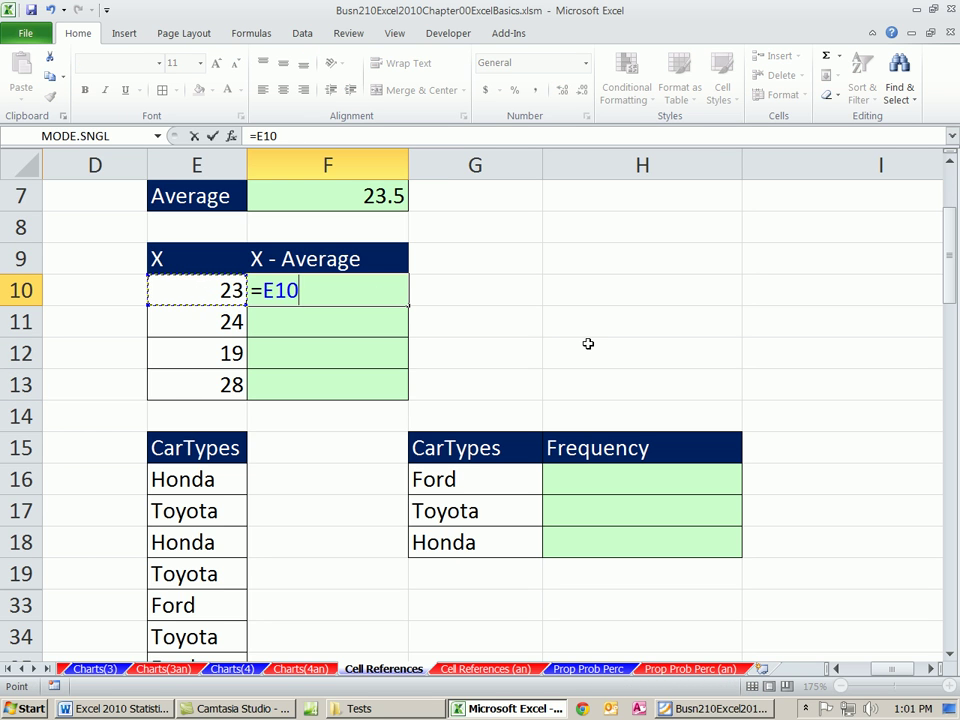
type("-")
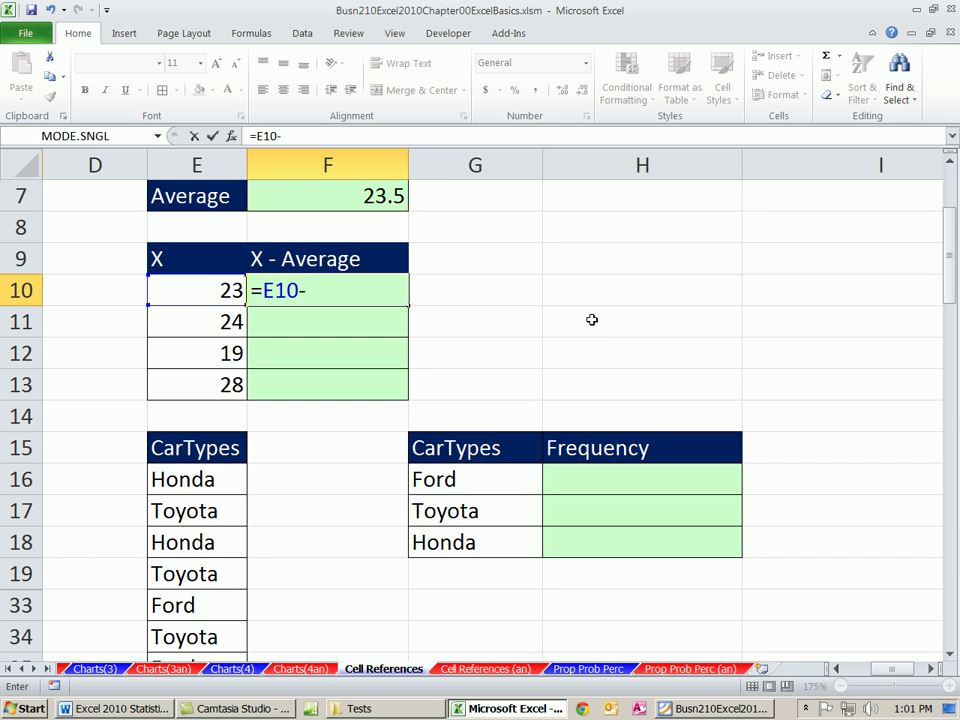
left_click(393, 198)
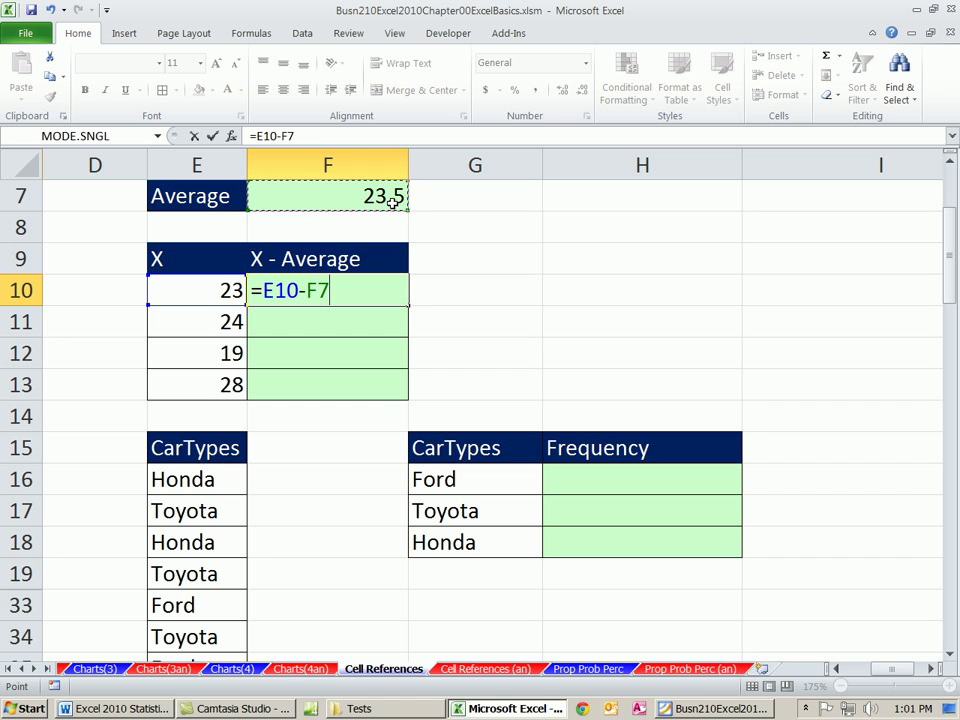
key("ctrl+Return")
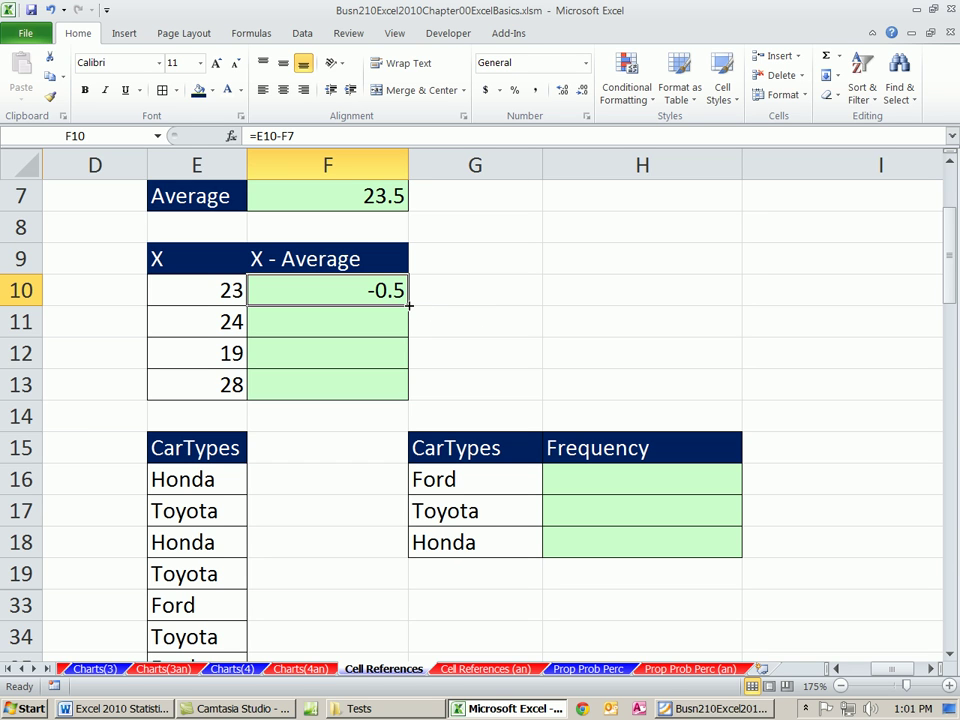
- Copy the formula in F10 down to F11 and inspect the cell references in the copied formula
left_click_drag(408, 305, 410, 331)
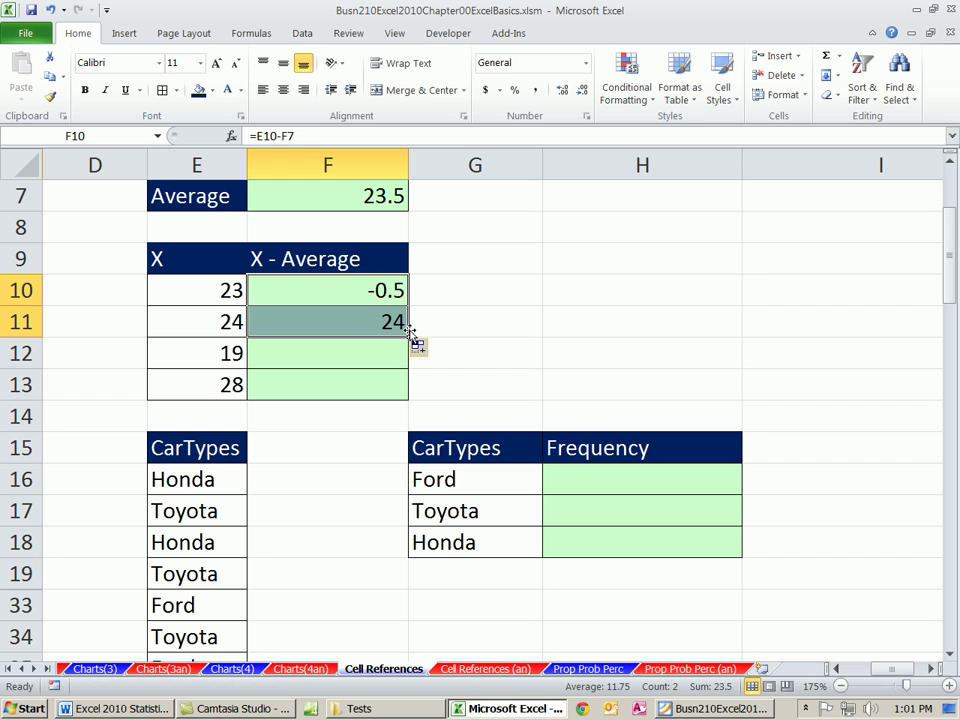
left_click(358, 317)
key("F2")
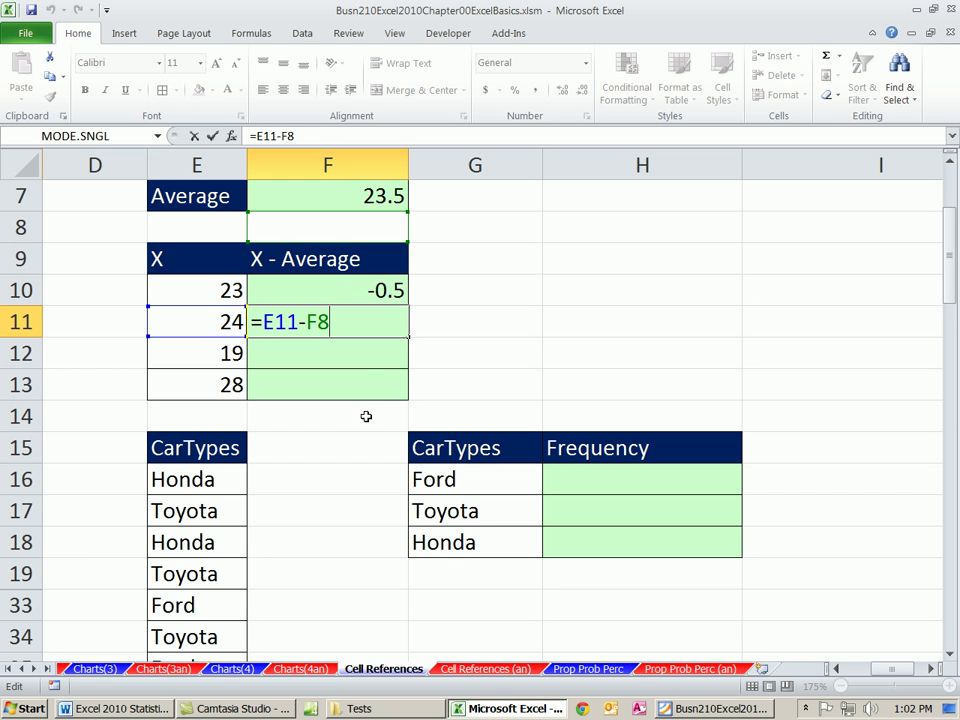
key("ctrl+Return")
- Clear F10:F11 and enter =E10-$F$7 in F10, locking the average as an absolute reference
mouse_move(390, 300)
left_mouse_down()
mouse_move(381, 298)
mouse_move(381, 321)
left_mouse_up()
key("Delete")
left_click(354, 291)
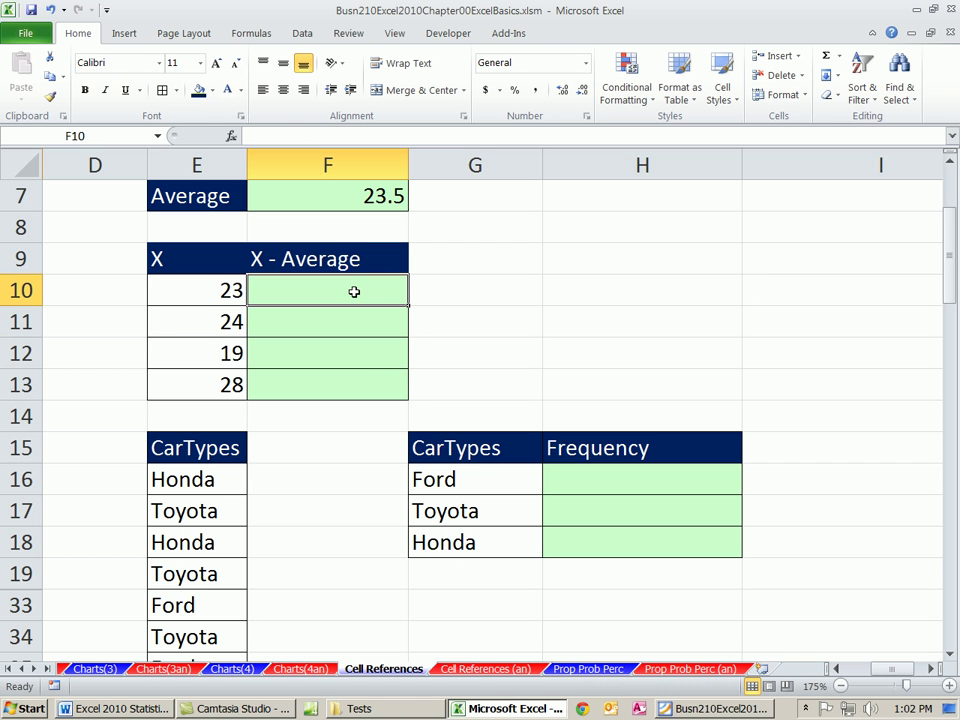
type("=")
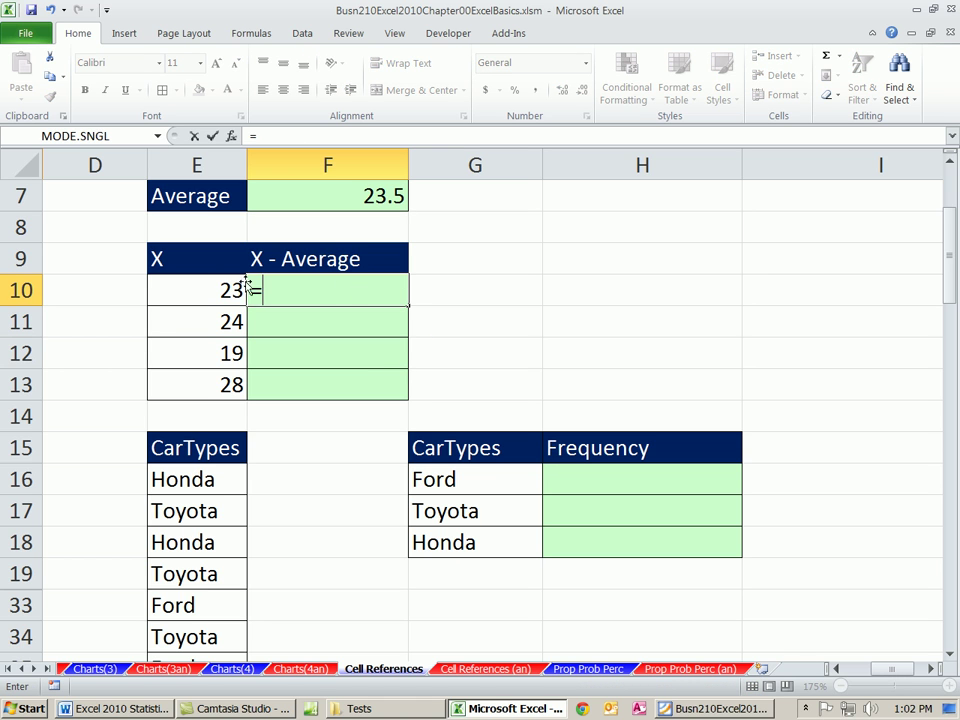
left_click(206, 285)
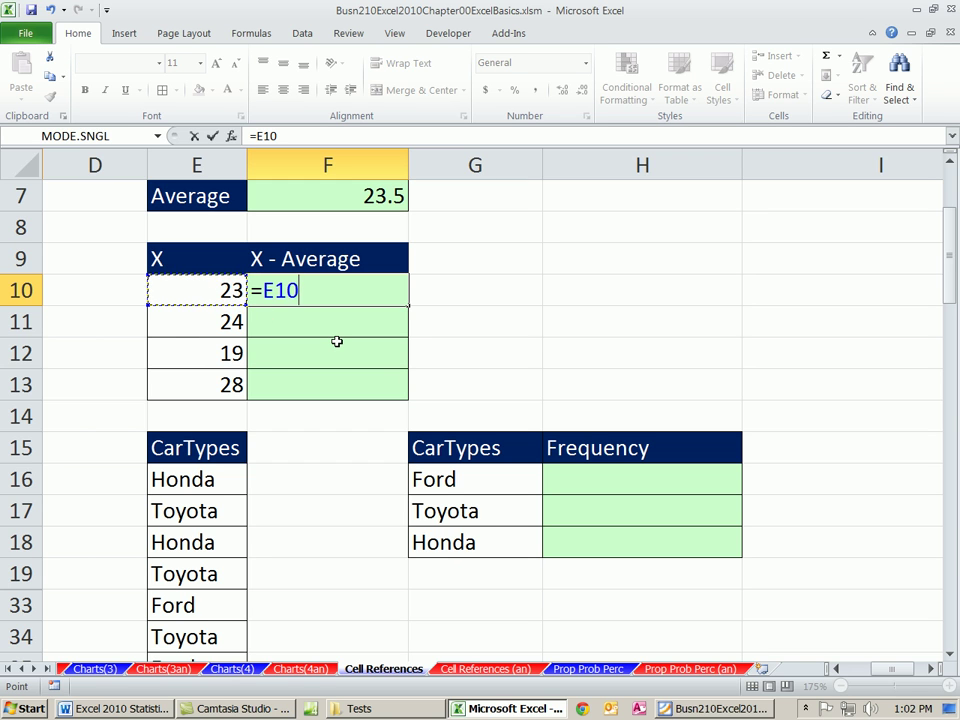
type("-")
left_click(375, 197)
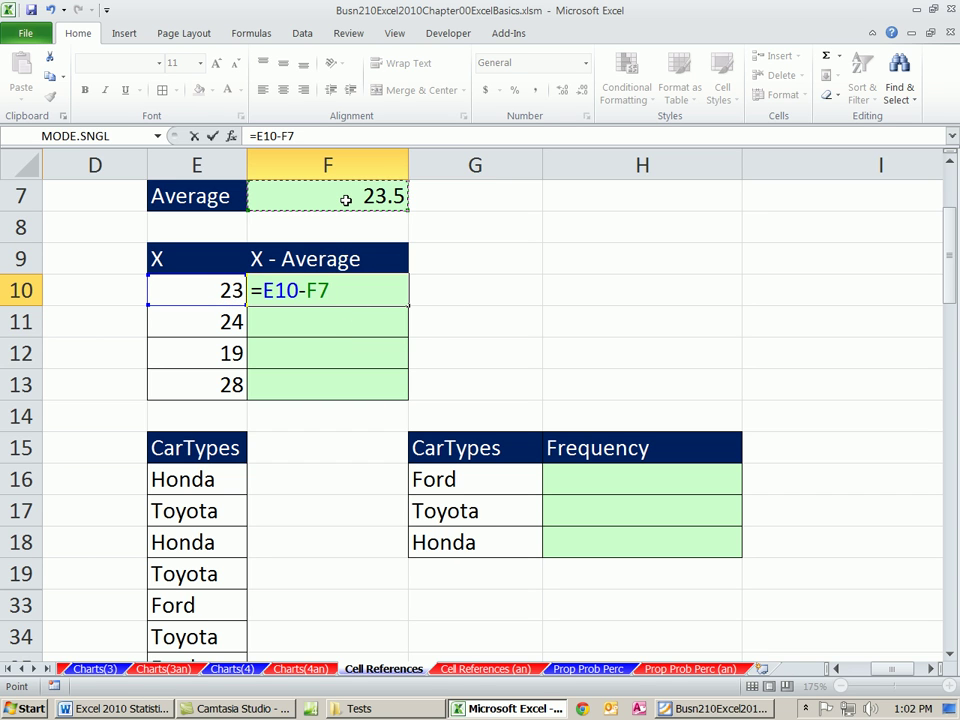
key("F4")
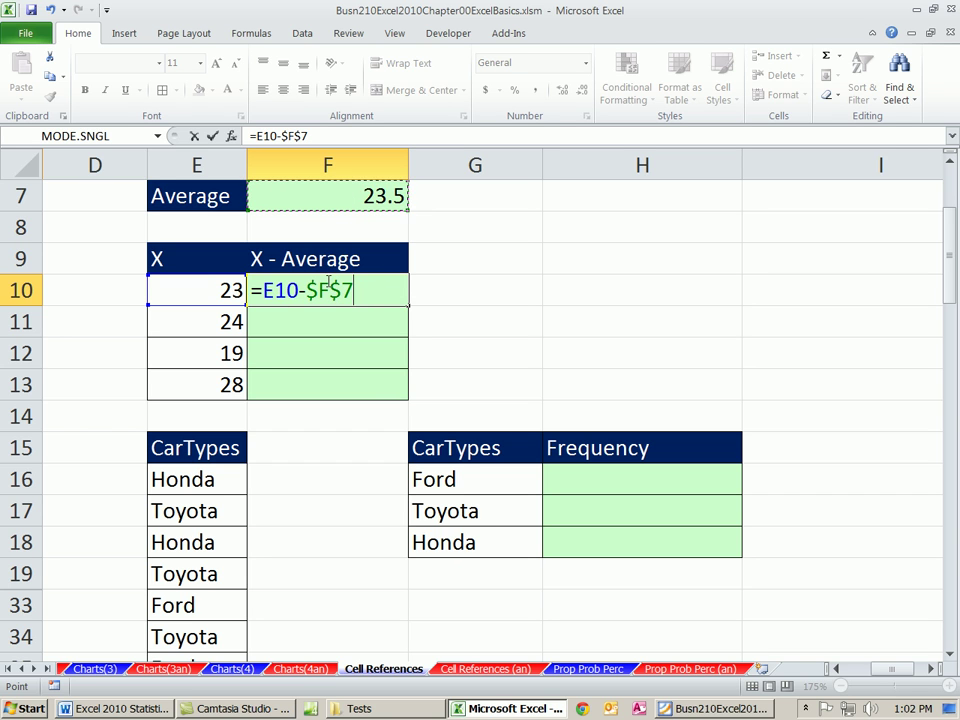
left_click_drag(306, 290, 373, 293)
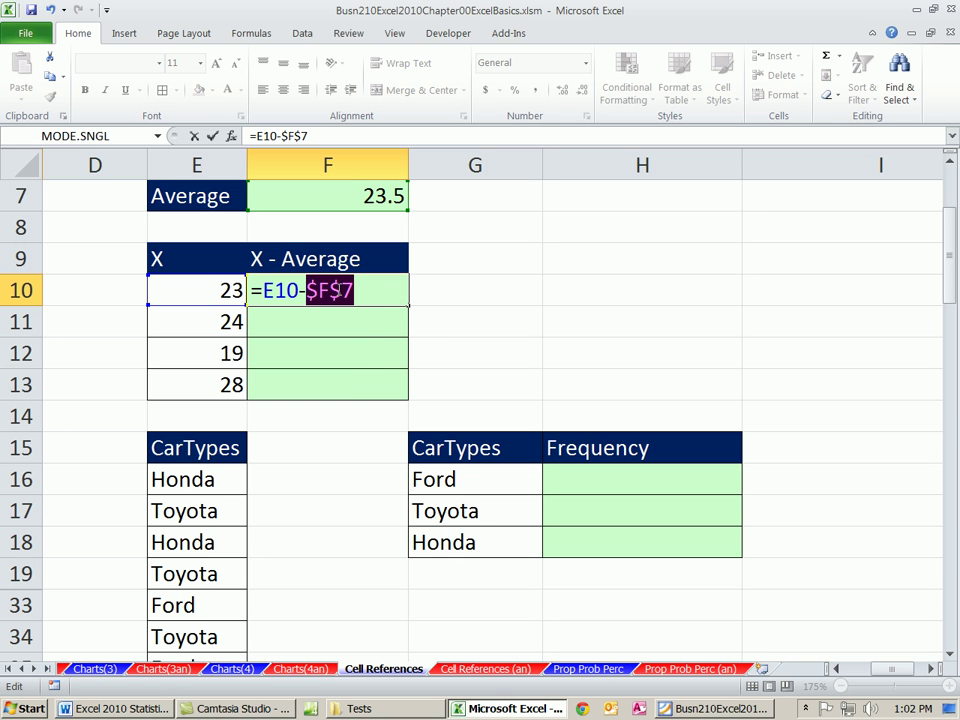
left_click(364, 296)
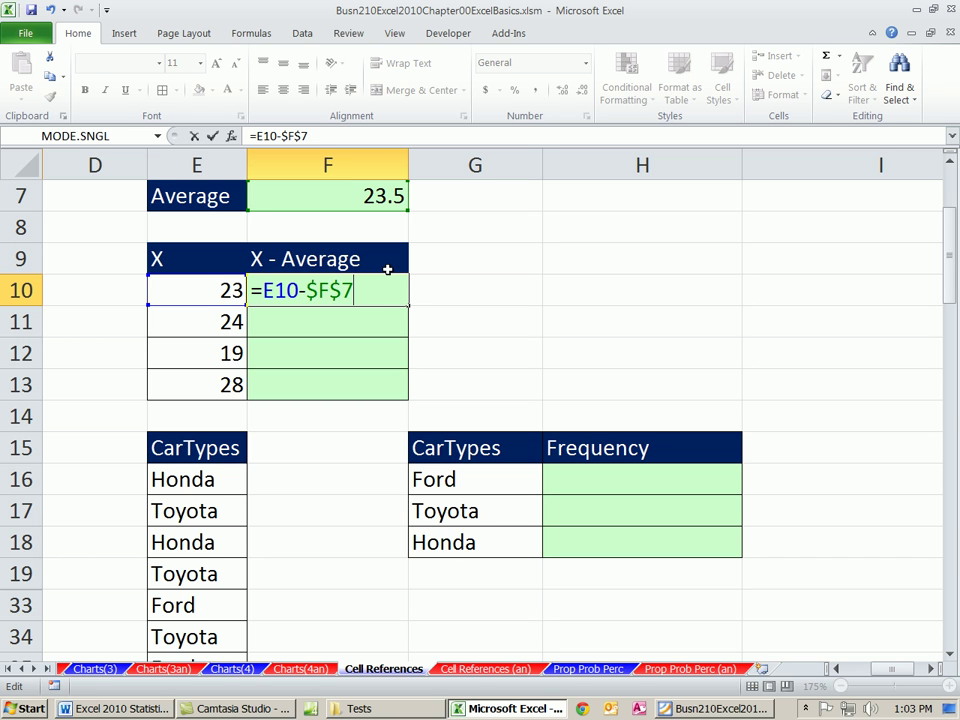
key("ctrl+Return")
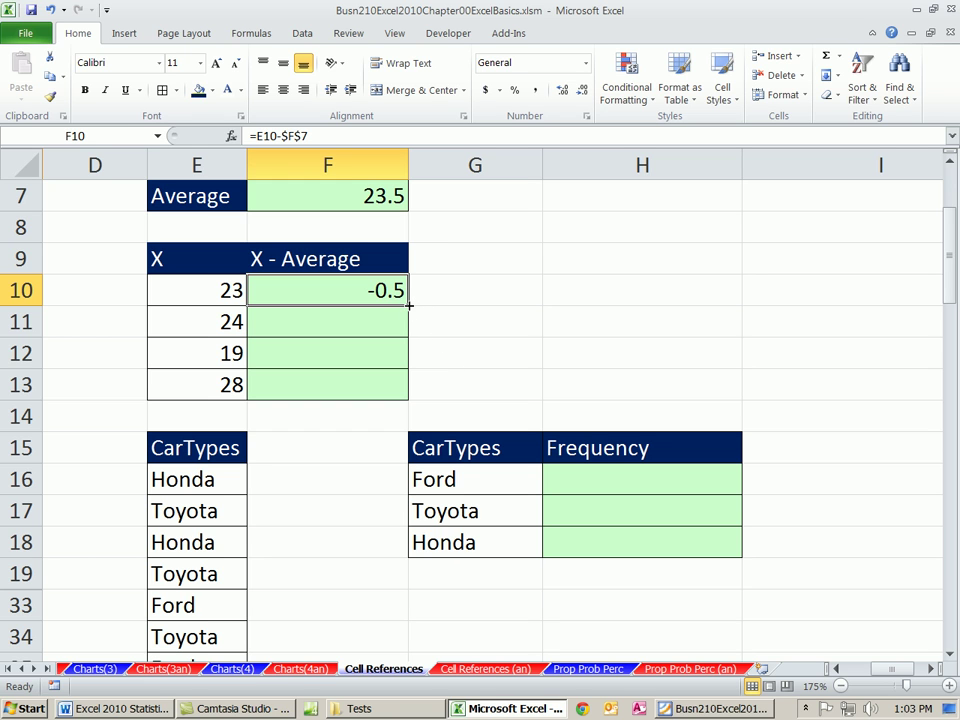
- Copy the formula in F10 down through F13 and inspect the cell references in F13
left_click_drag(408, 306, 410, 398)
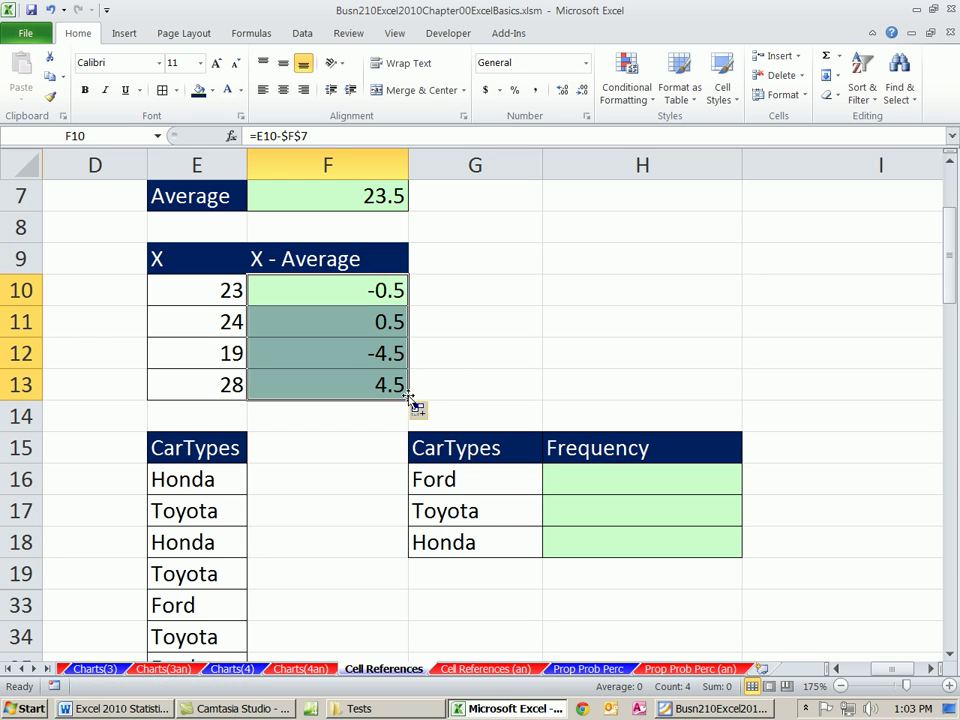
left_click(275, 386)
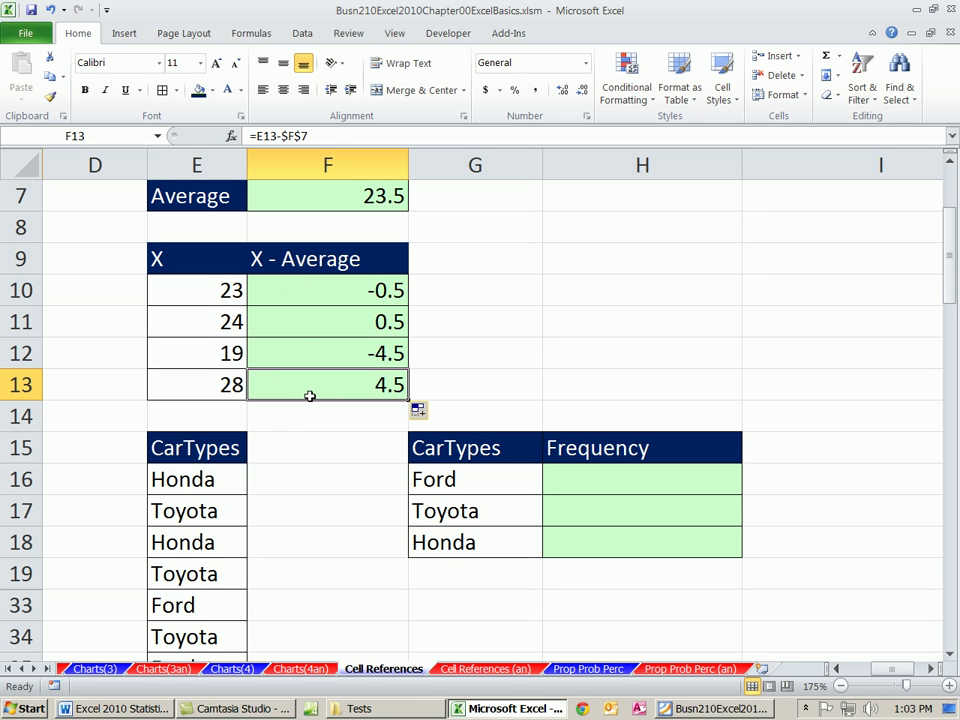
key("F2")
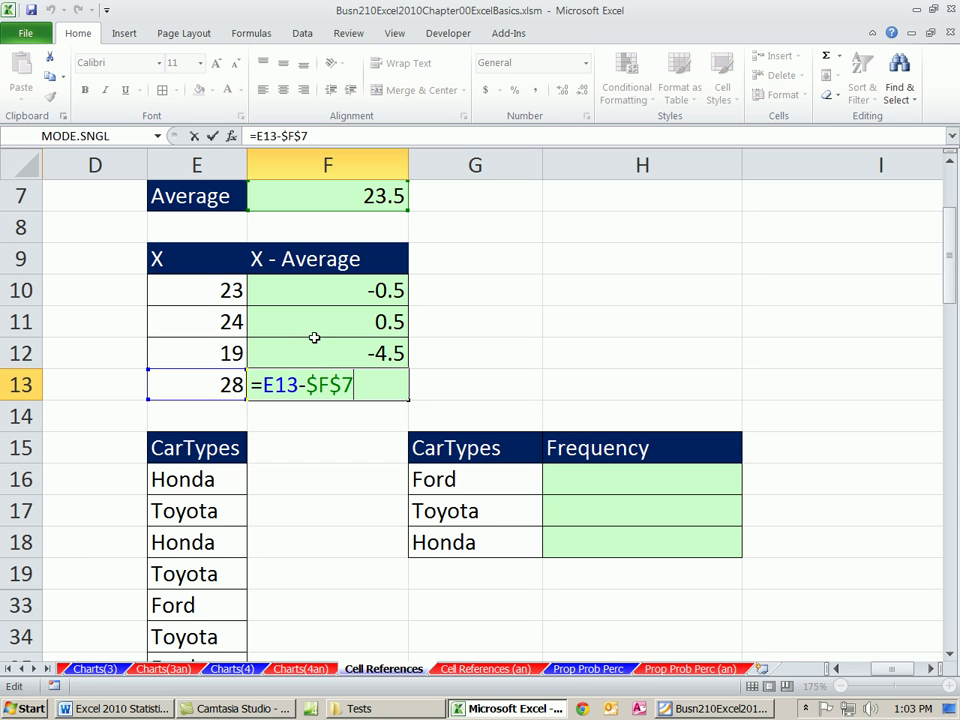
key("Return")
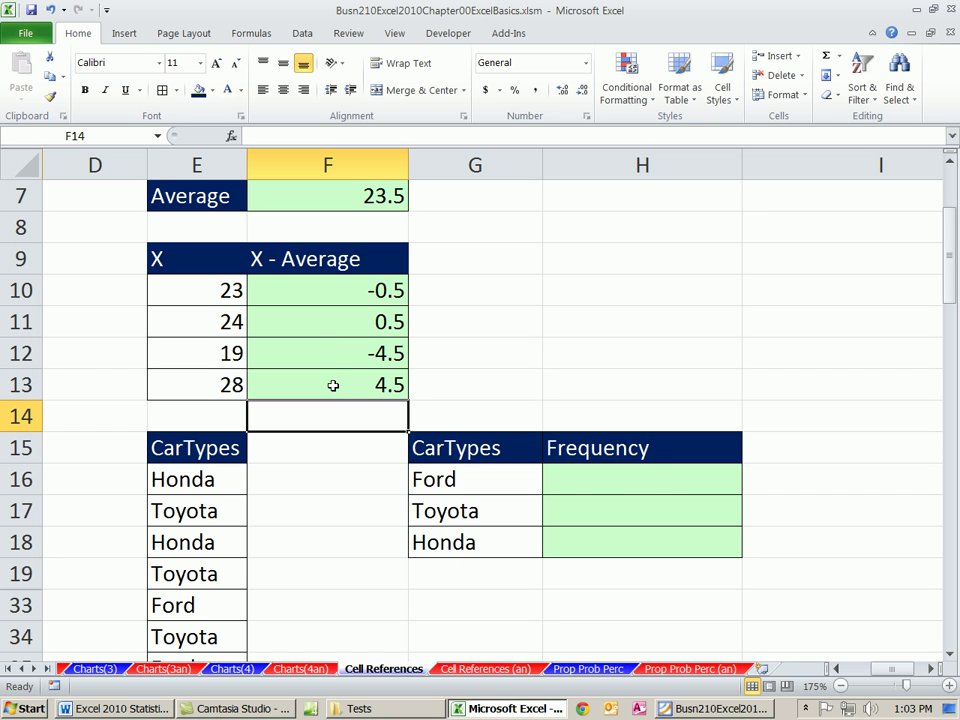
- Examine the car types listed from E16 downward and the unique car types in G16:G18 of the frequency table
left_click(633, 484)
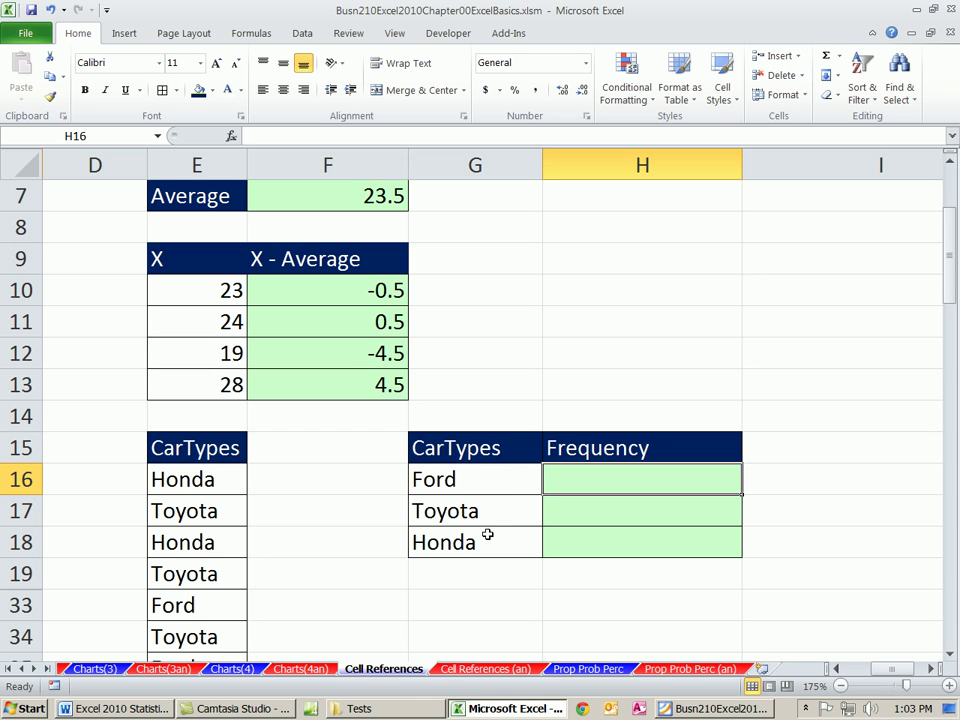
left_click_drag(210, 483, 207, 622)
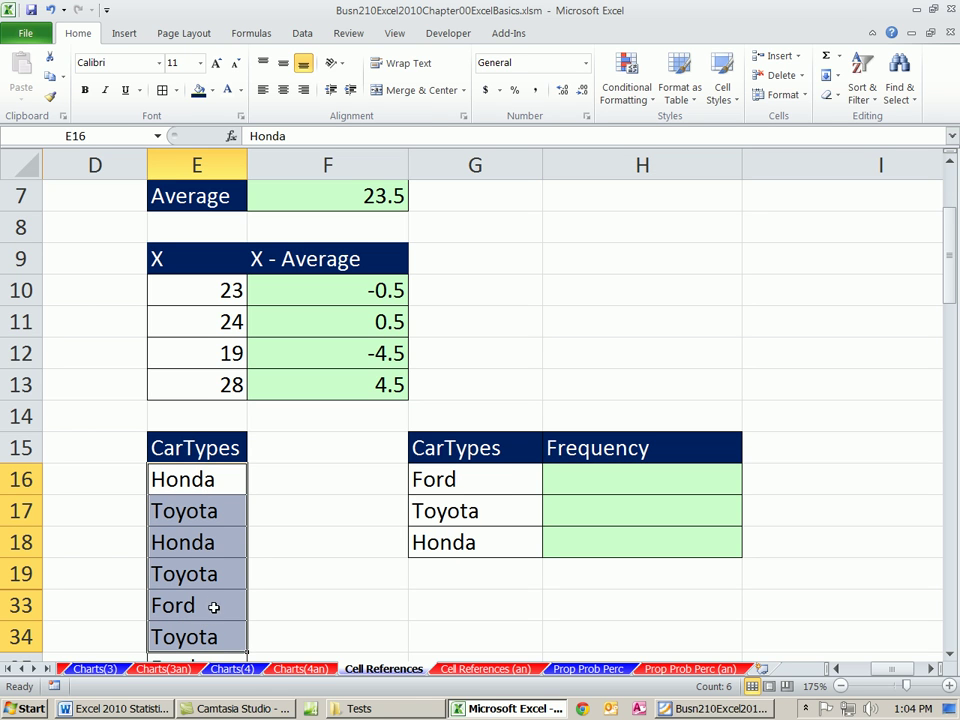
left_click(170, 482)
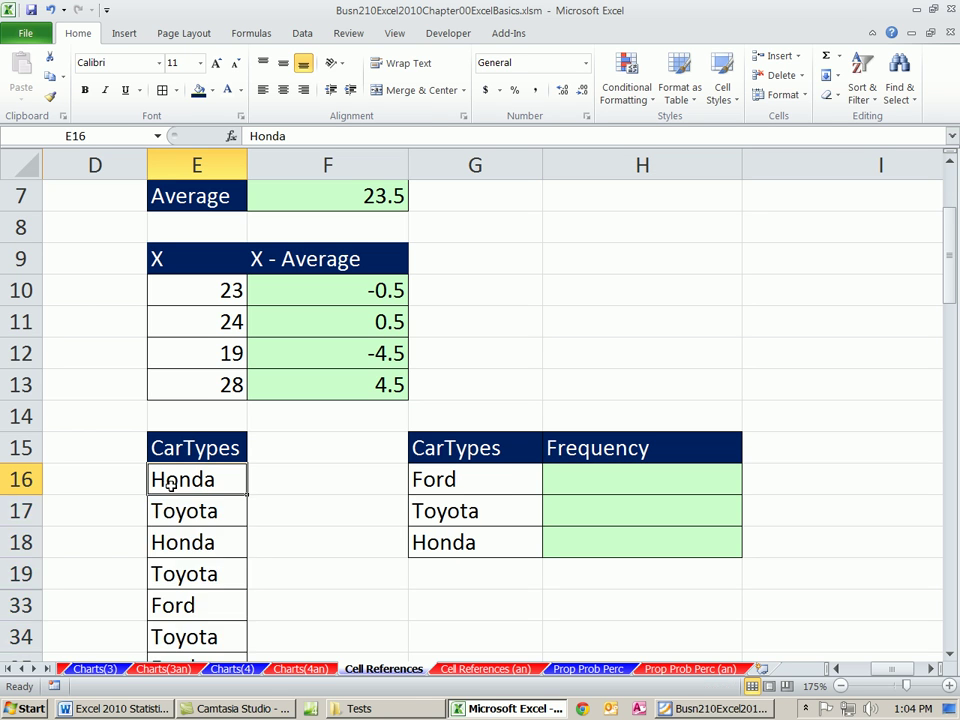
left_click(186, 510)
left_click(184, 548)
left_click(199, 482)
left_click(203, 511)
left_click(207, 542)
left_click(206, 577)
left_click(196, 604)
left_click(500, 482)
left_click_drag(504, 485, 508, 542)
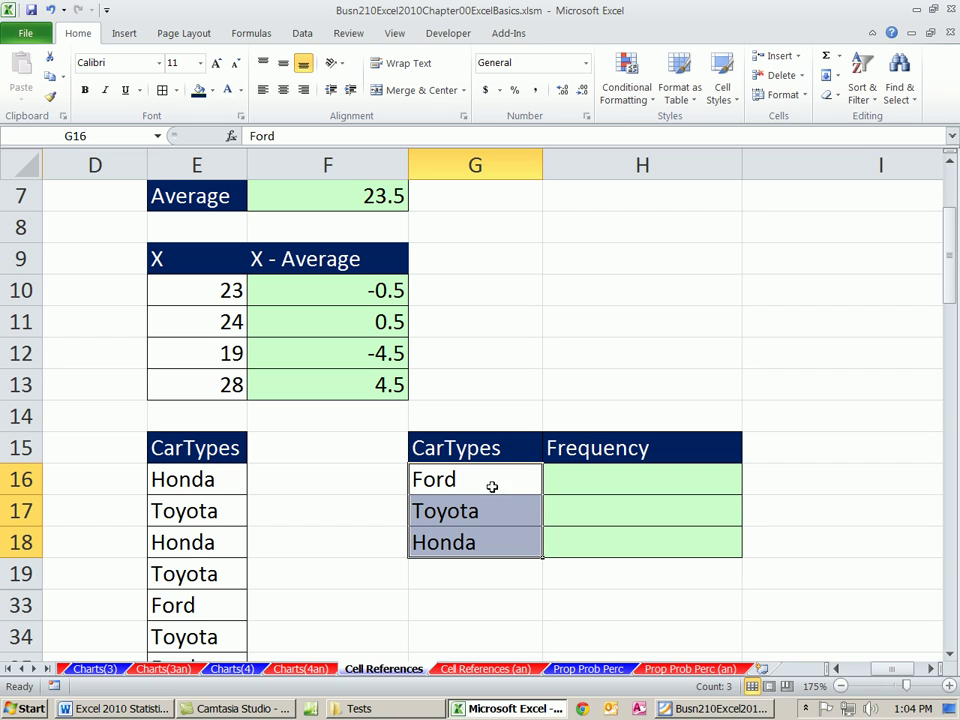
left_click(467, 488)
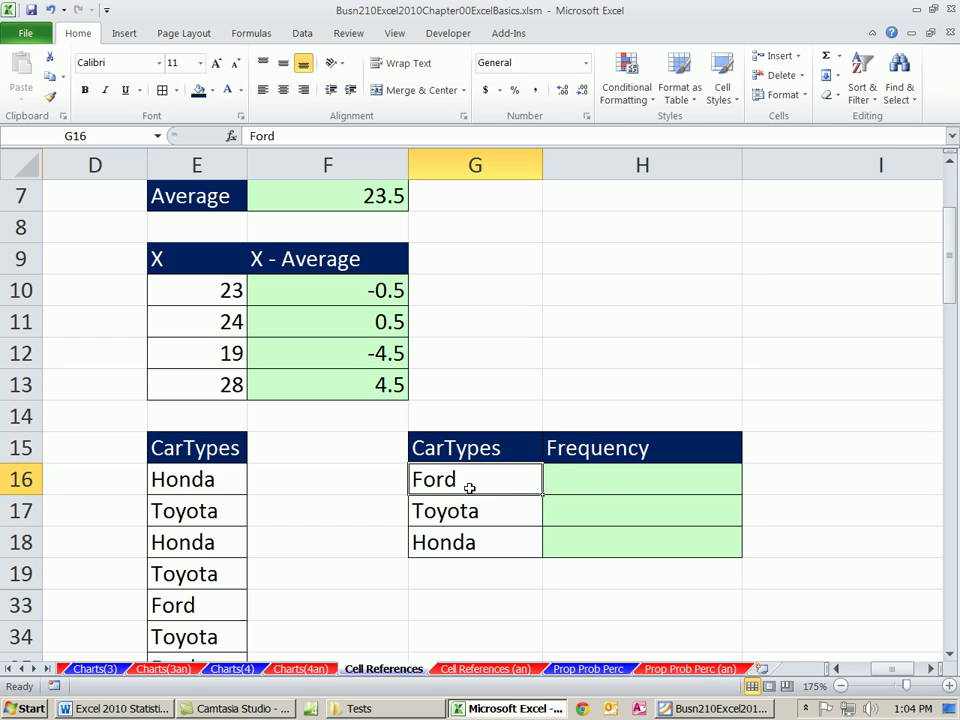
- Enter =COUNTIF($E$16:$E$74,G16) in H16 to count the Ford entries, locking the car type range as an absolute reference
left_click(610, 485)
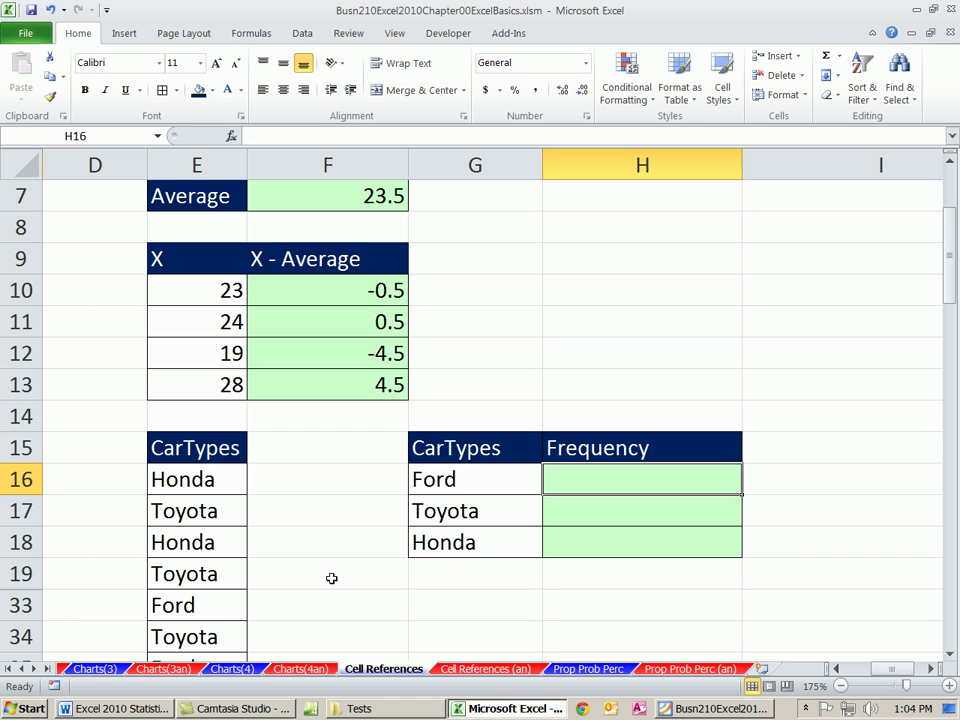
type("=cou")
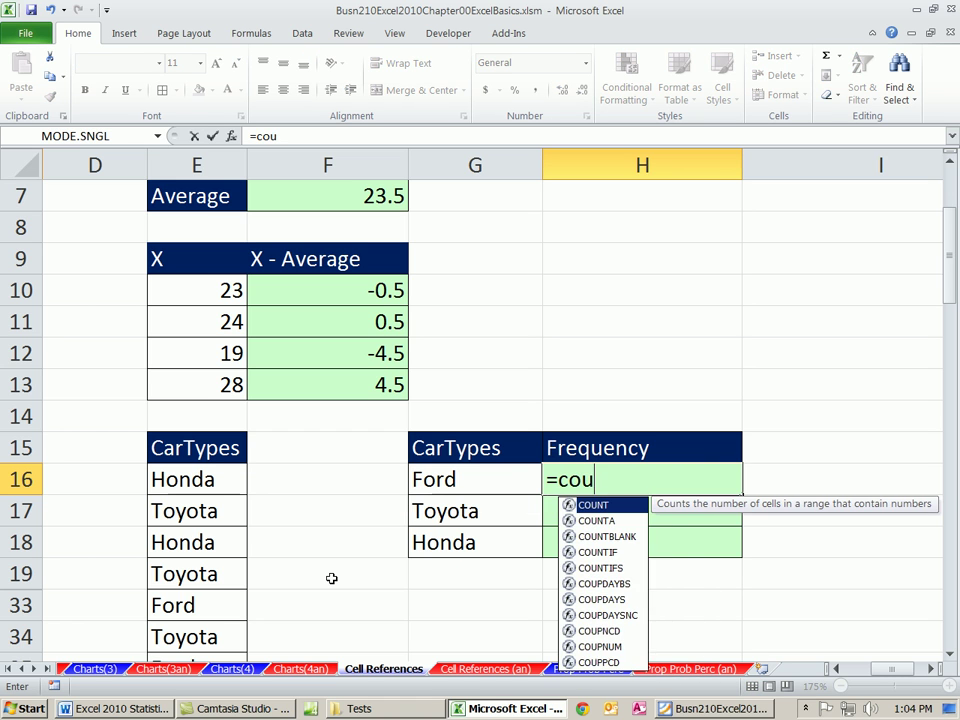
type("nti")
key("Tab")
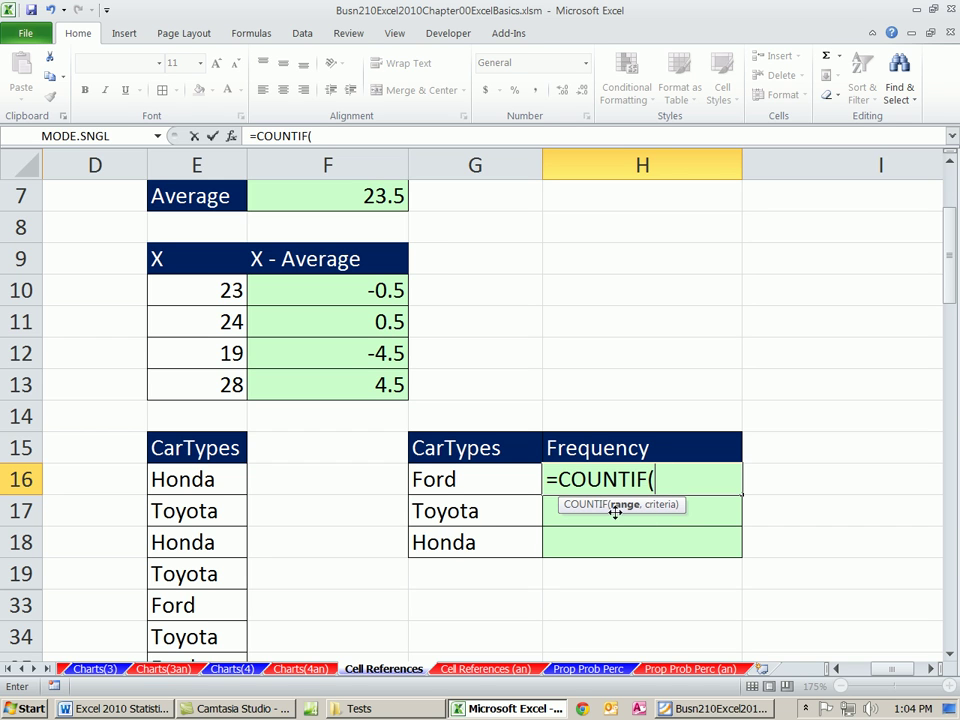
left_click(186, 482)
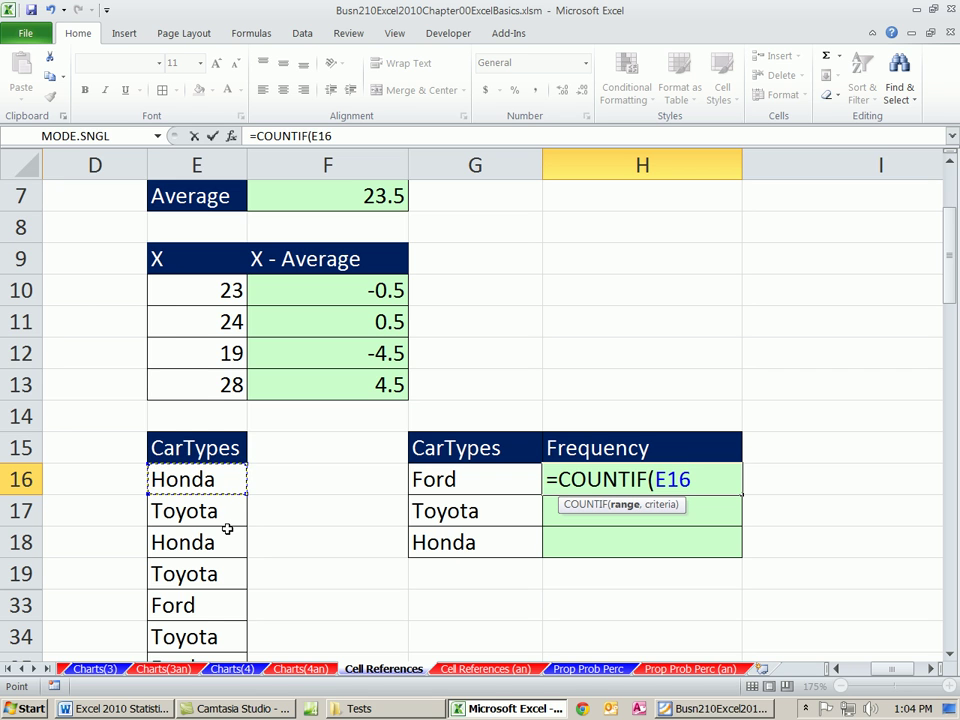
key("ctrl+shift+Down")
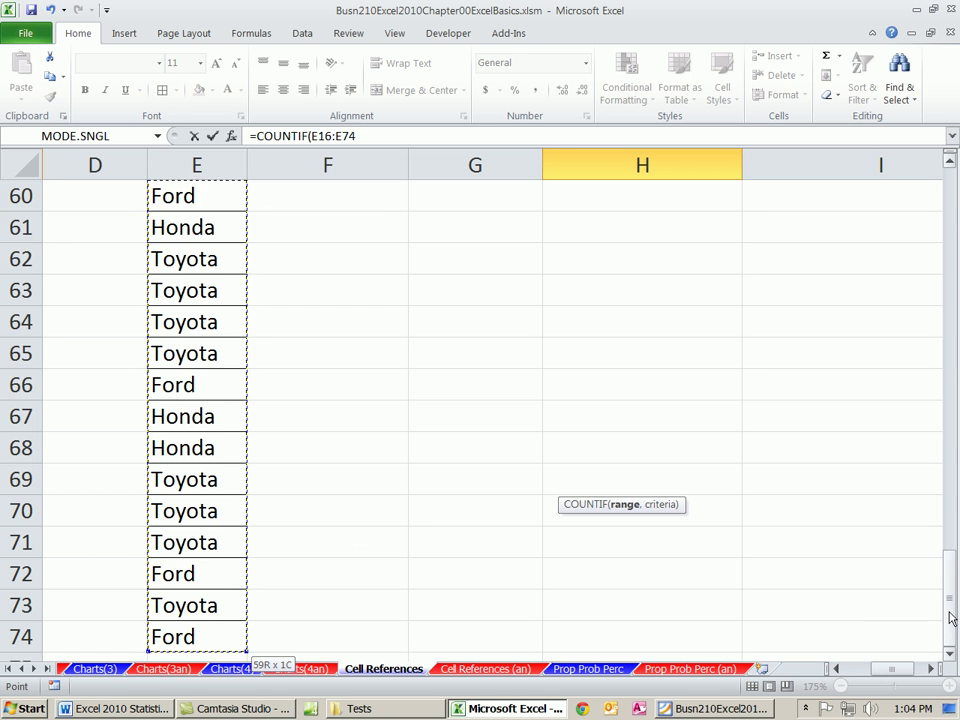
left_click_drag(949, 615, 947, 281)
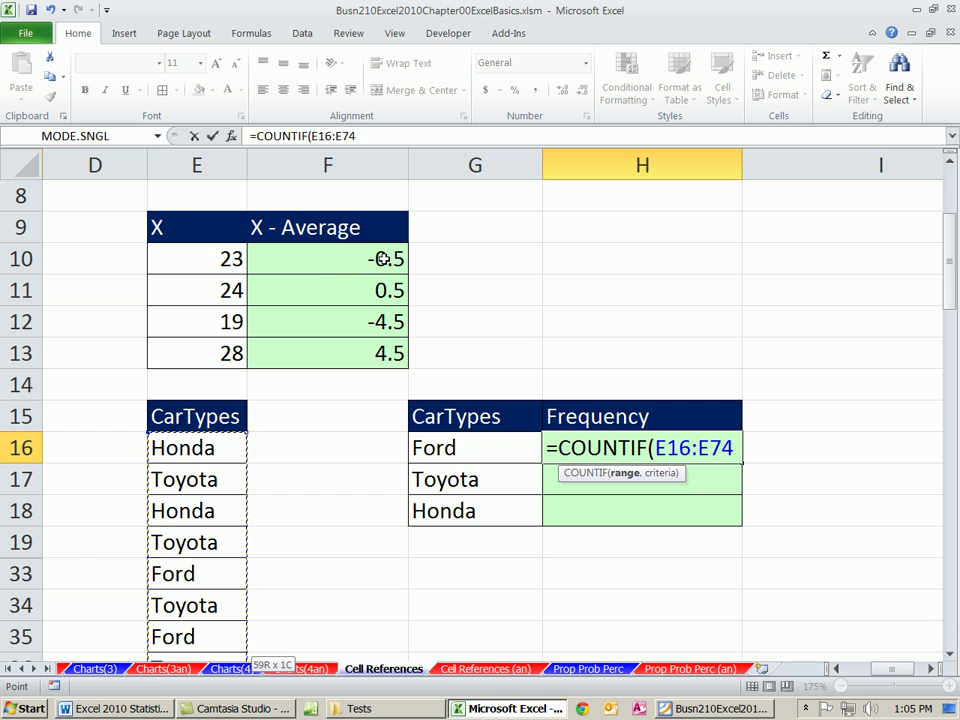
key("F4")
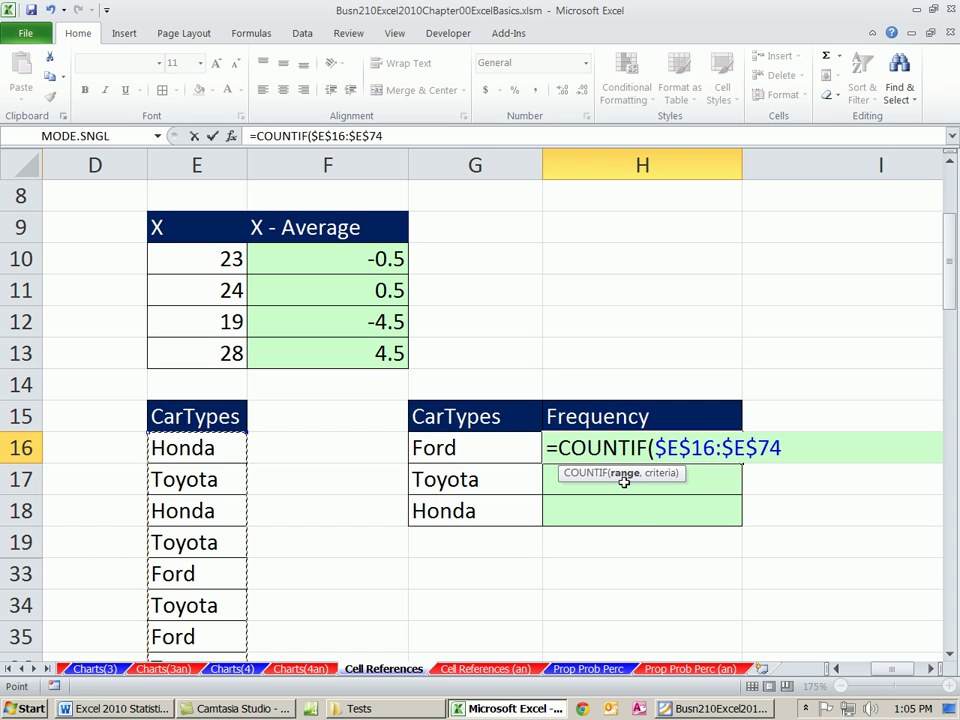
type(",")
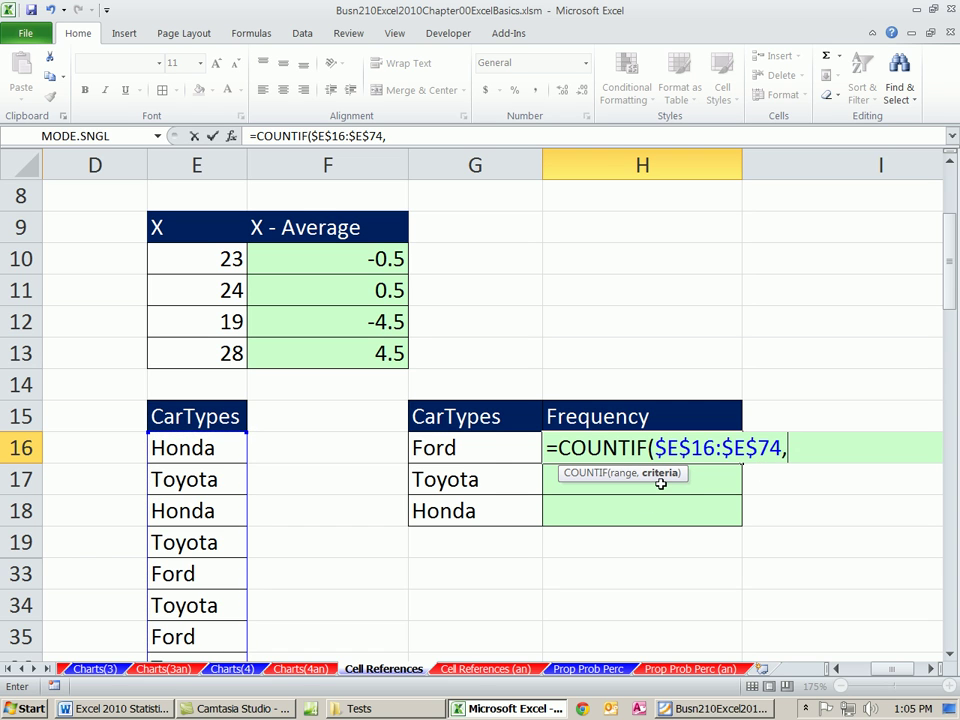
left_click(467, 456)
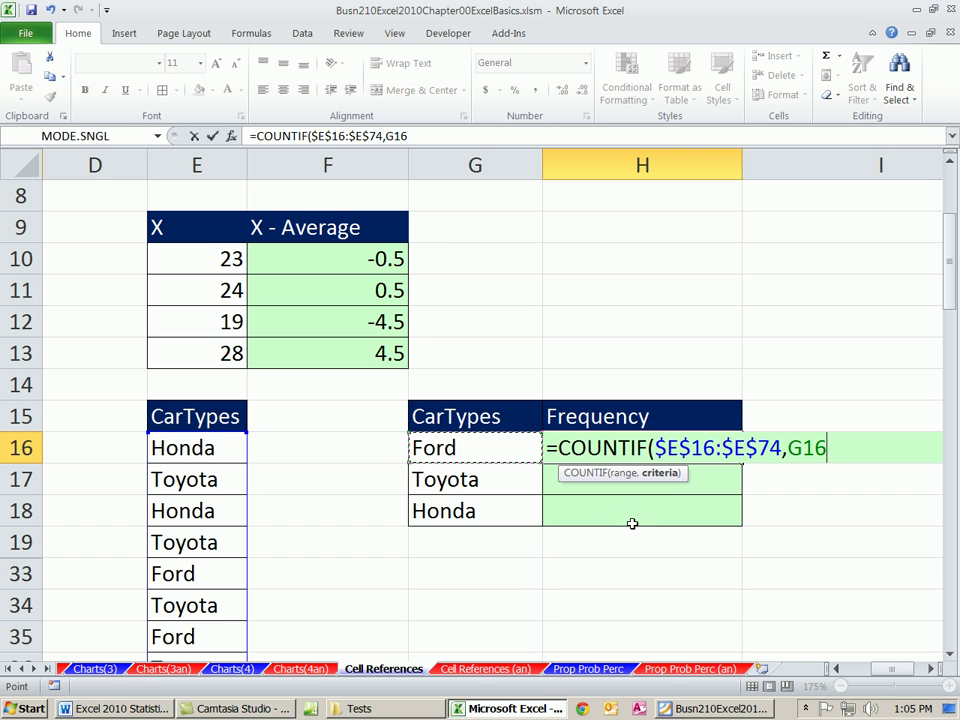
type(")")
key("ctrl+Return")
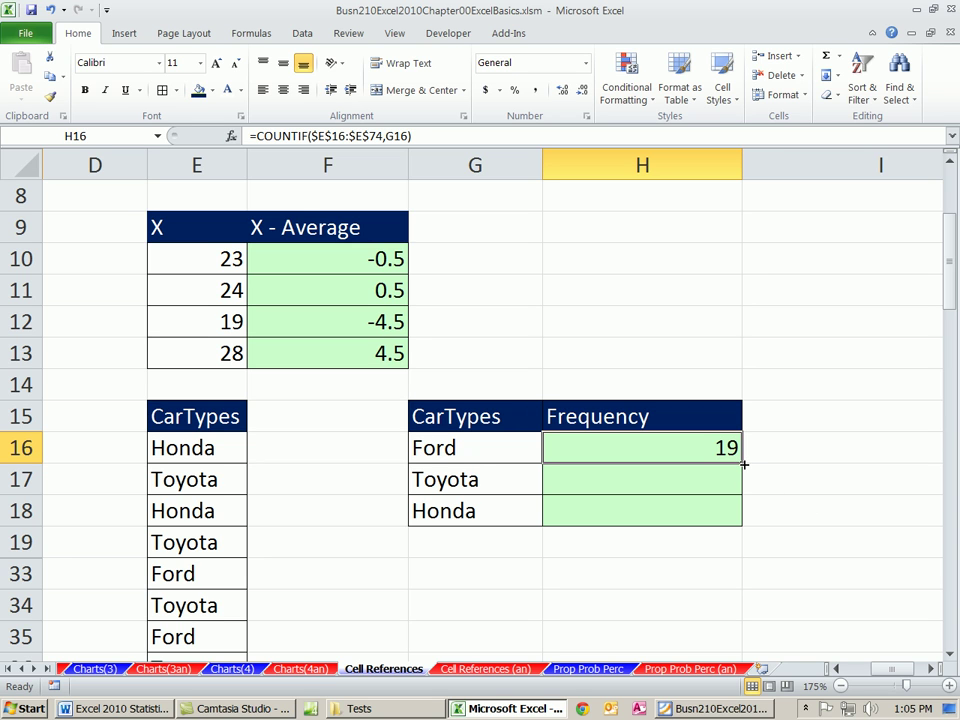
mouse_move(744, 464)
left_mouse_down()
mouse_move(746, 486)
mouse_move(738, 462)
left_mouse_up()
double_click(741, 464)
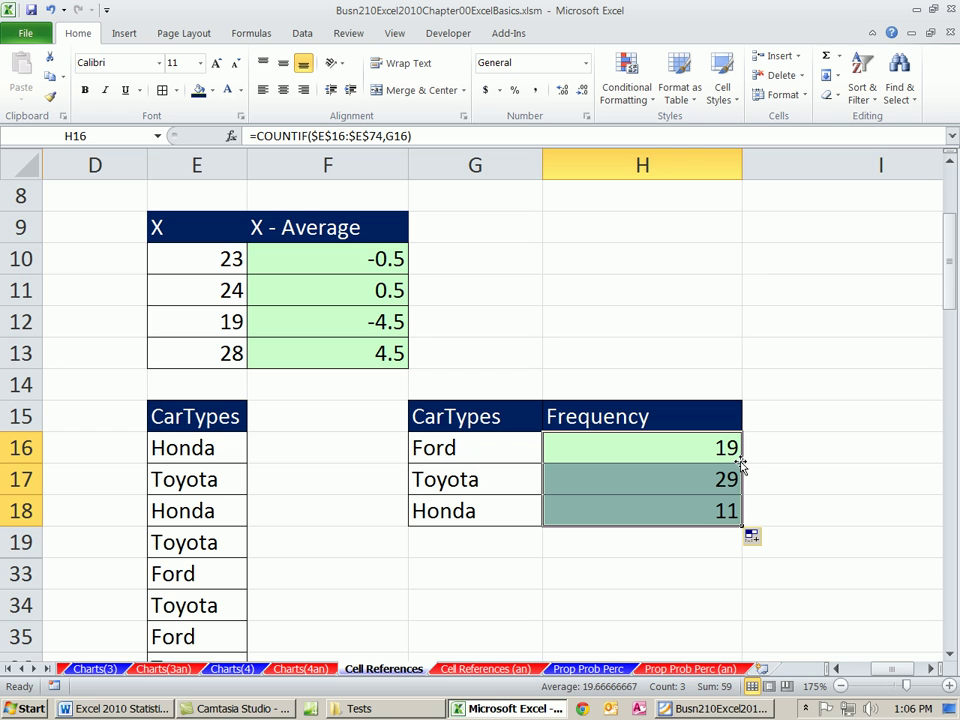
key("ctrl+z")
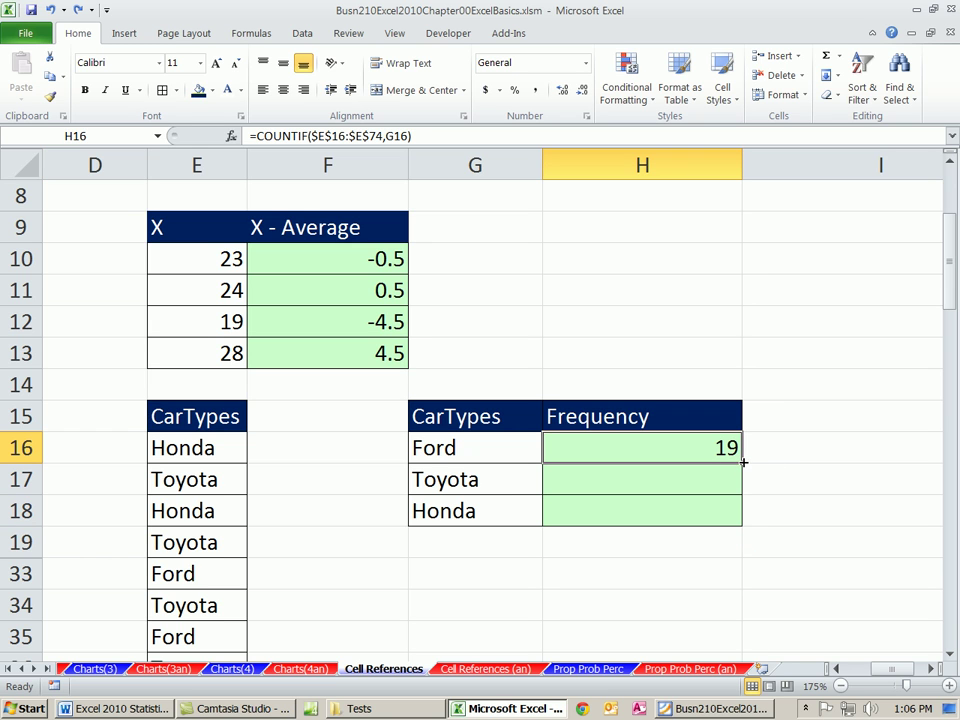
- Copy the COUNTIF formula in H16 down through H18 and inspect the cell references in H18
double_click(744, 462)
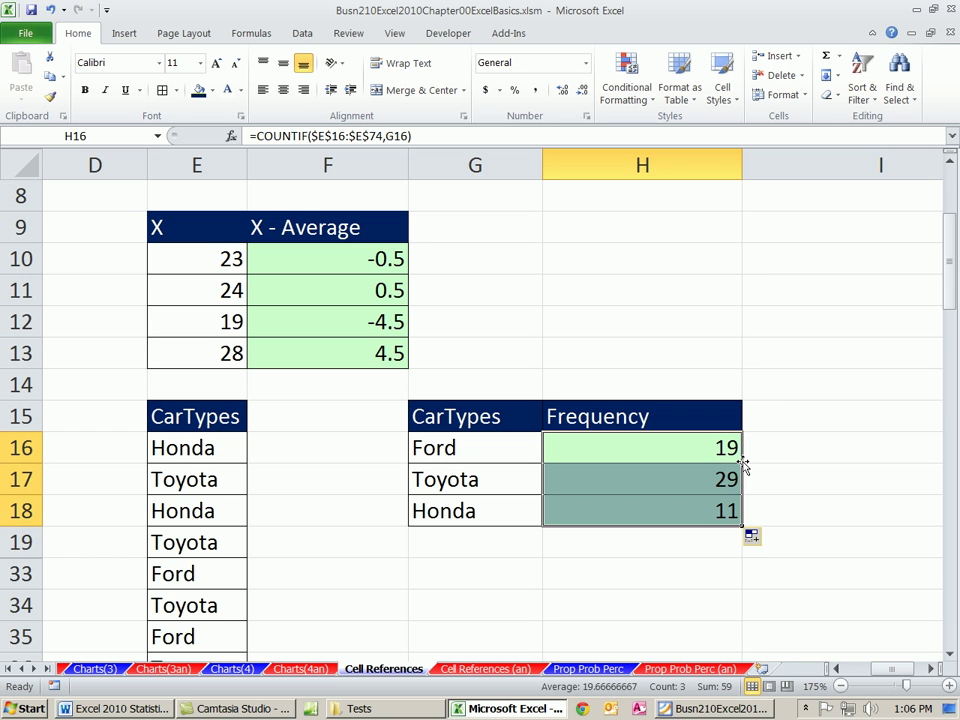
left_click(585, 515)
key("F2")
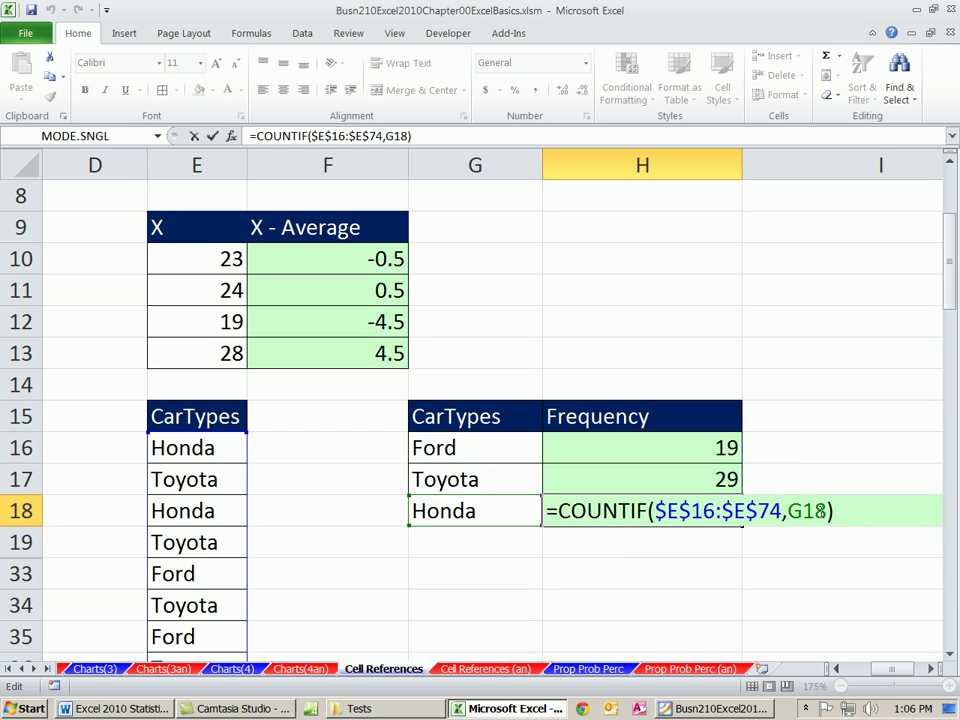
key("Return")
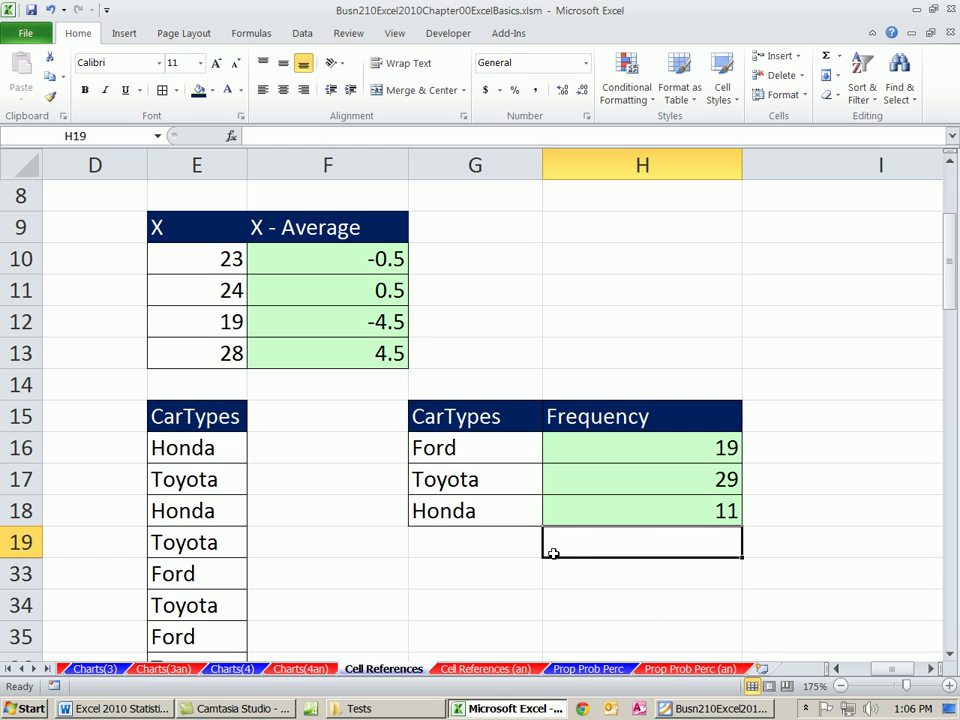
- Review the relative and absolute cell references in the formulas in H16, F10 and A8, leaving them unedited
left_click_drag(896, 671, 896, 669)
left_click(671, 450)
key("F2")
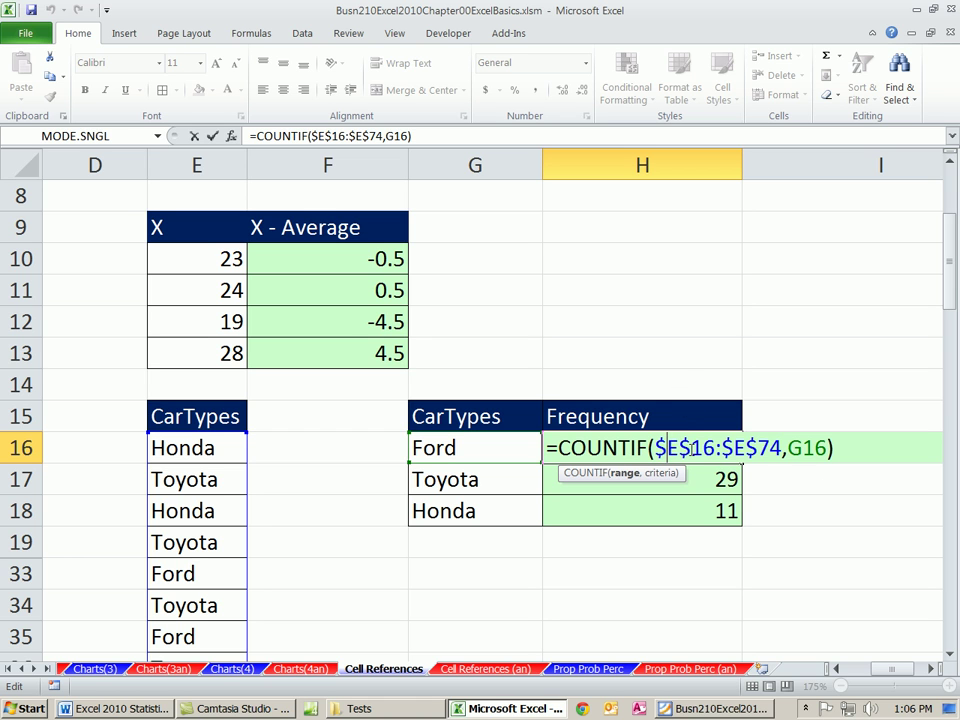
key("Escape")
double_click(375, 255)
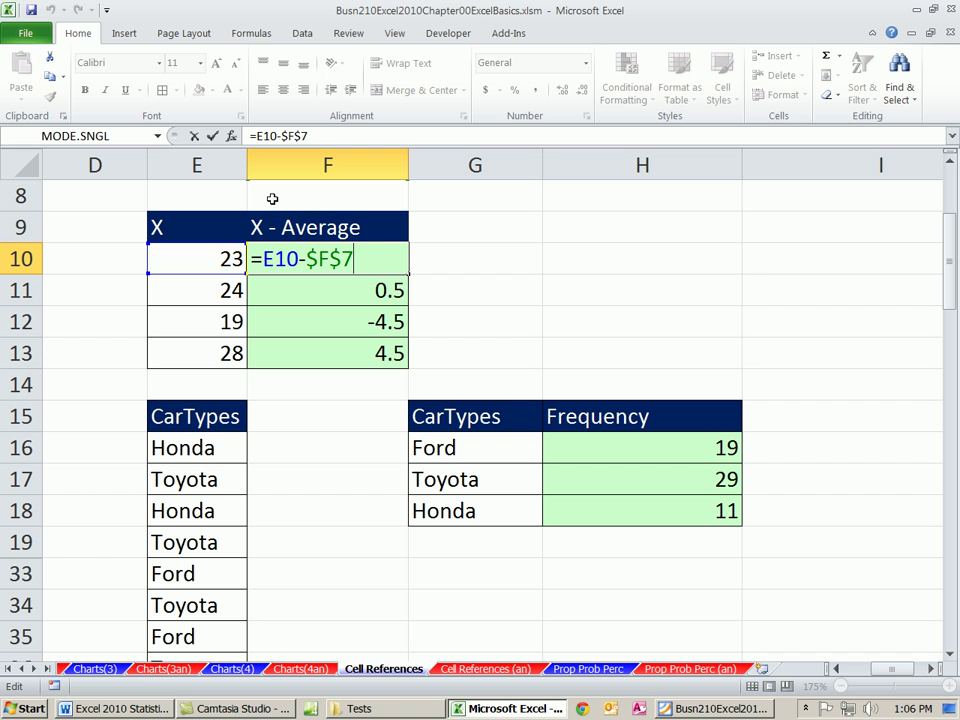
key("Escape")
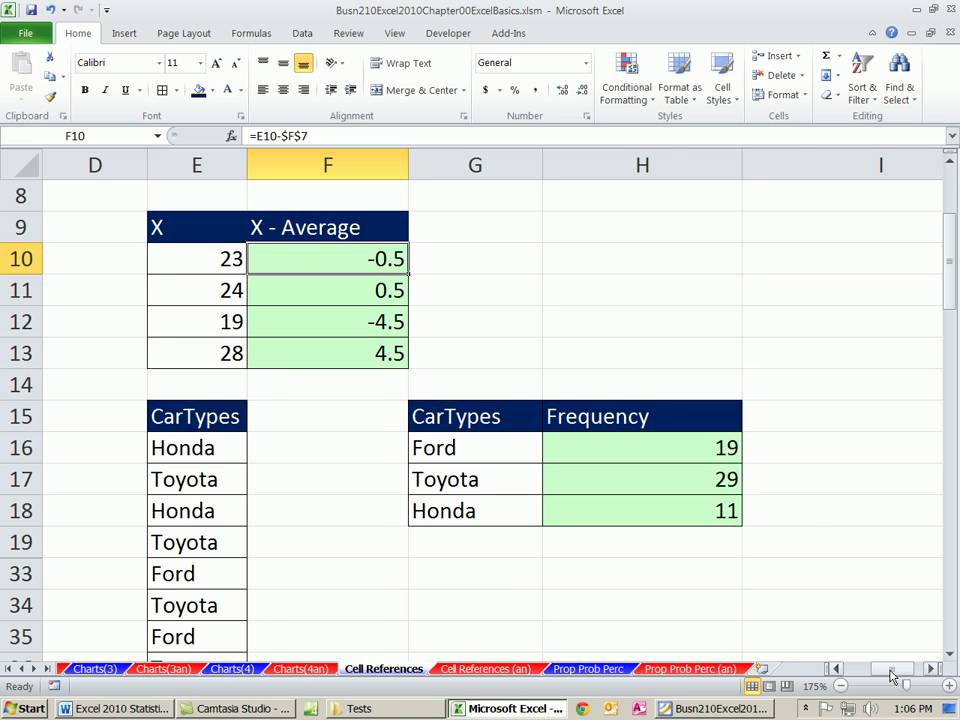
scroll(753, 581, "left", 3)
scroll(403, 403, "up", 2)
scroll(375, 422, "down", 1)
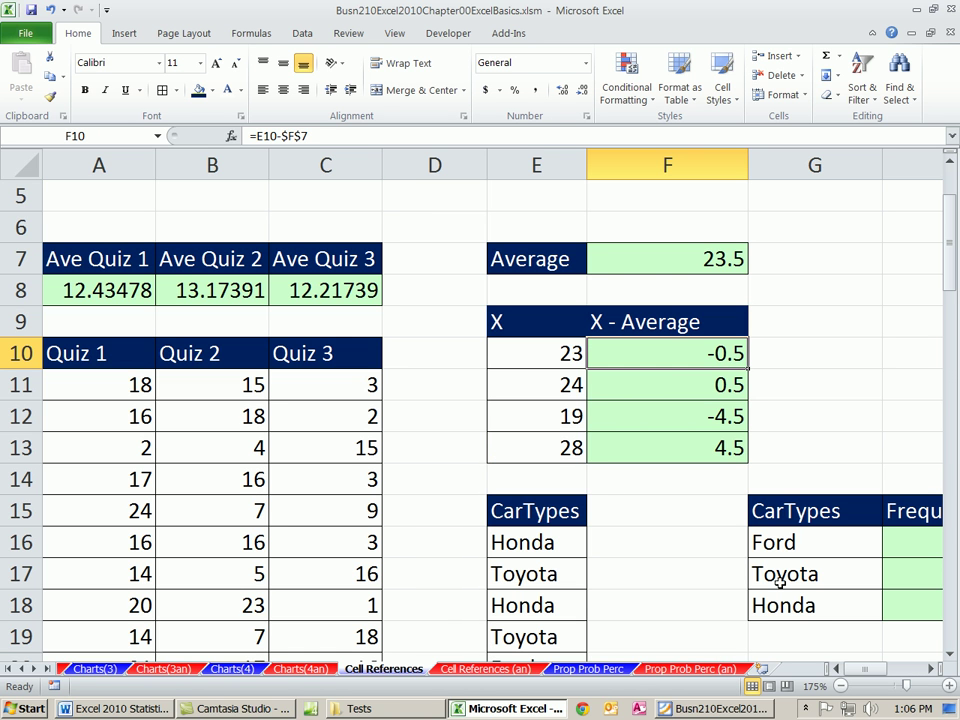
double_click(111, 290)
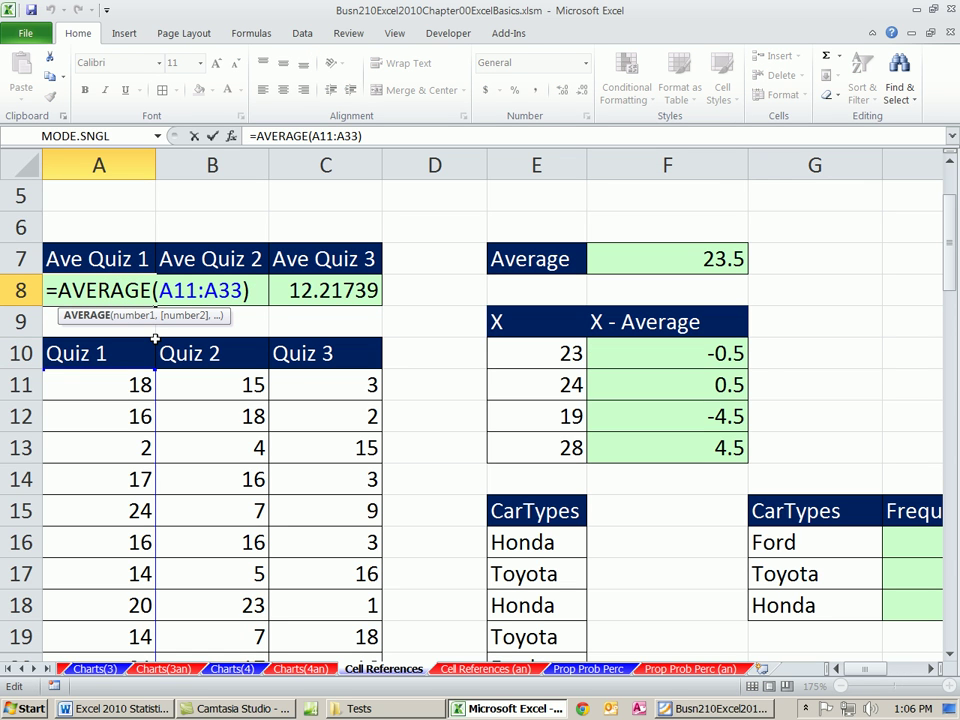
key("Escape")
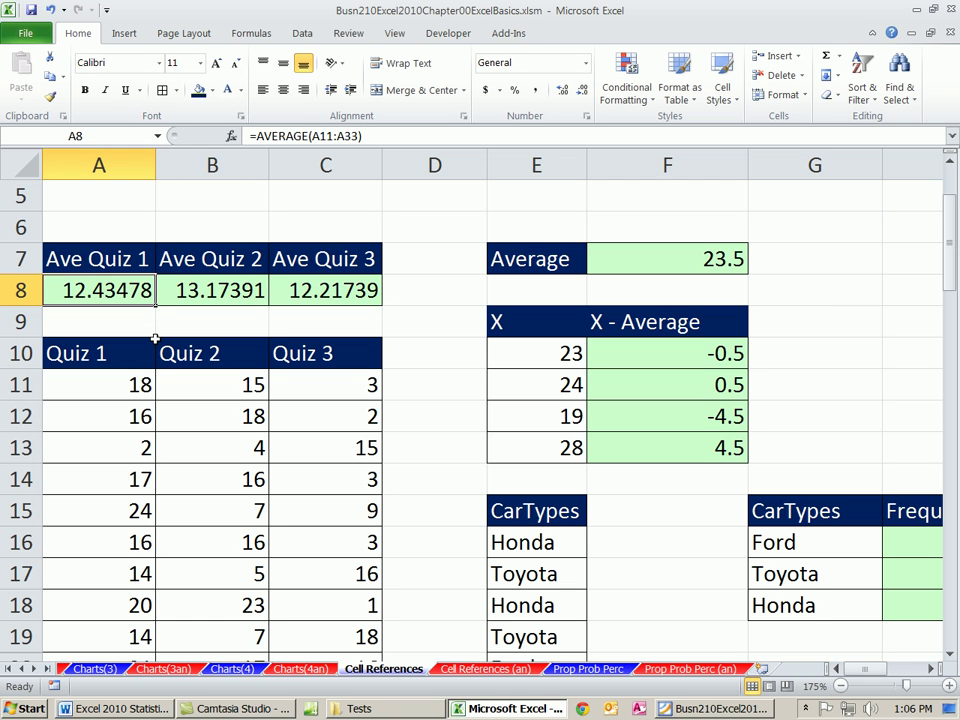